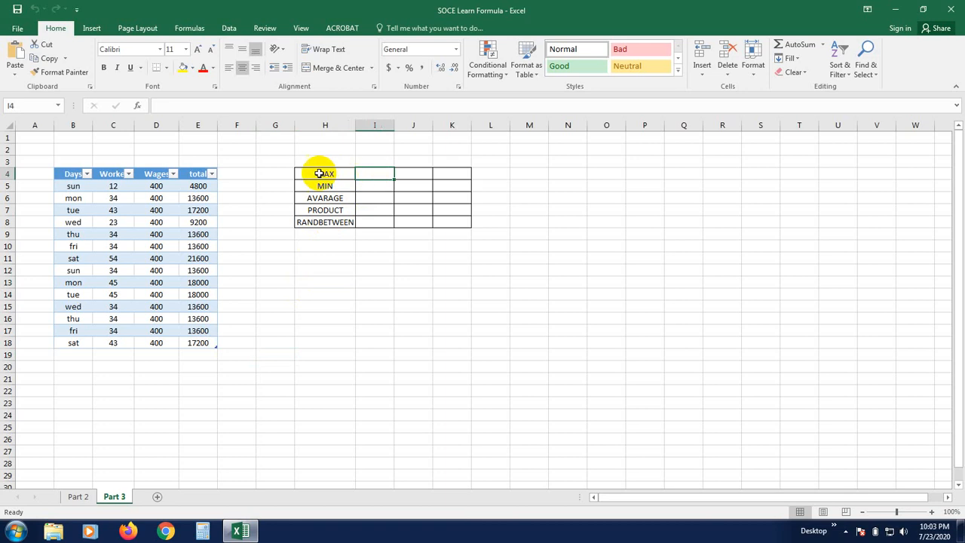
left_click_drag(332, 270, 340, 262)
left_click(322, 175)
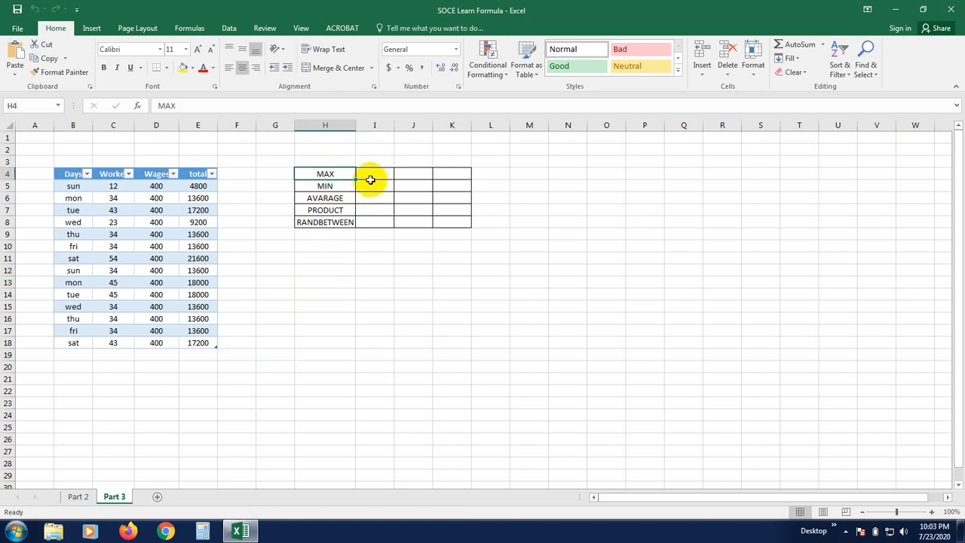
left_click(374, 175)
left_click(361, 270)
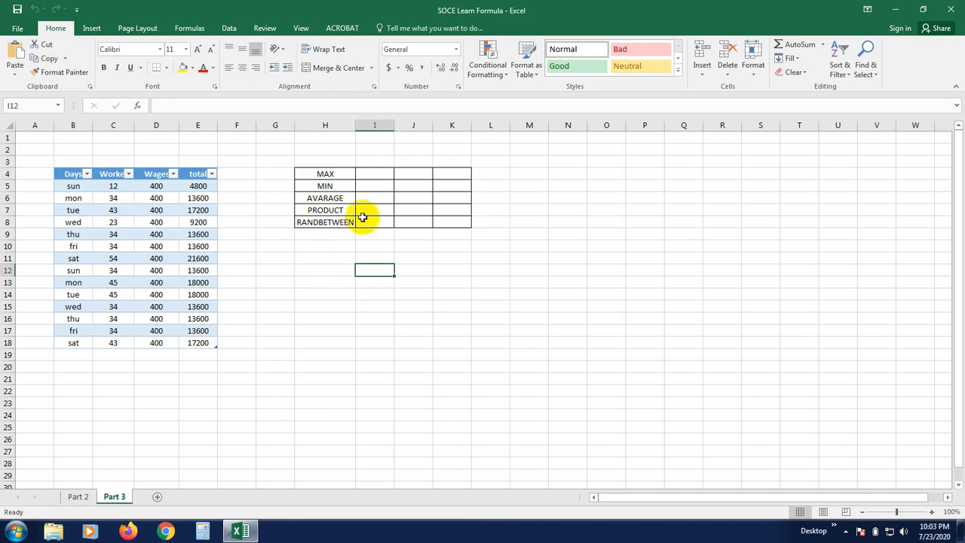
left_click(330, 174)
left_click(383, 178)
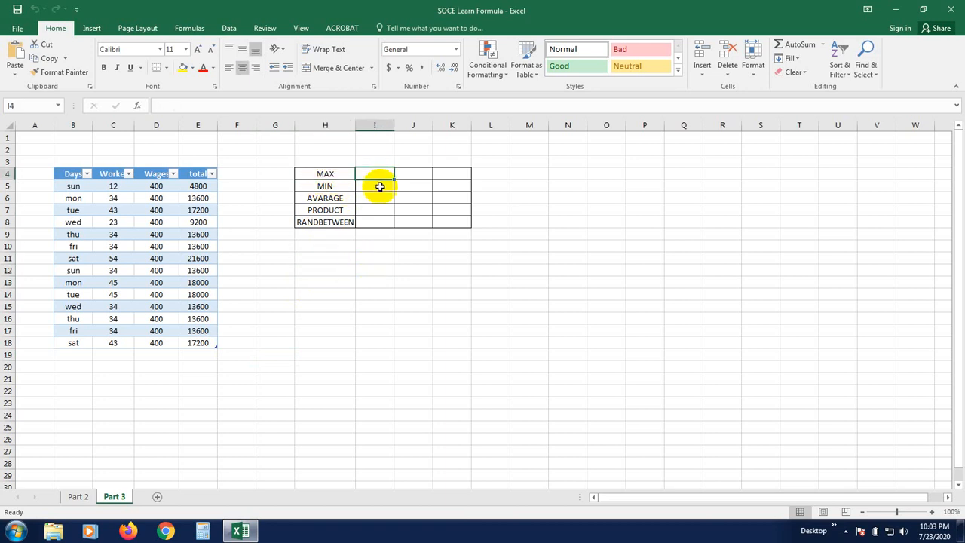
left_click(311, 173)
Enter =MAX(Table13[Worker]) in cell I4 to get the largest value of the Worker column, and compare it with the table
left_click(379, 172)
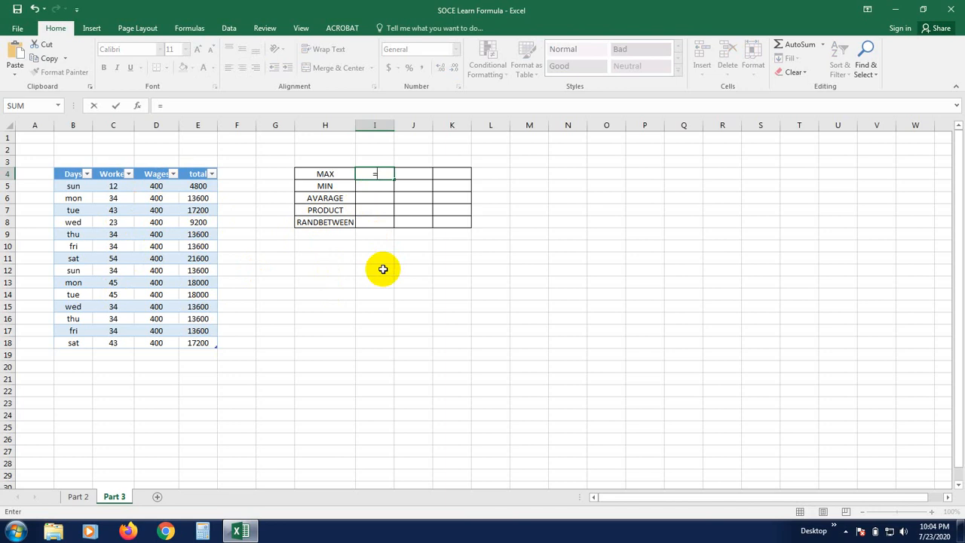
type("MA")
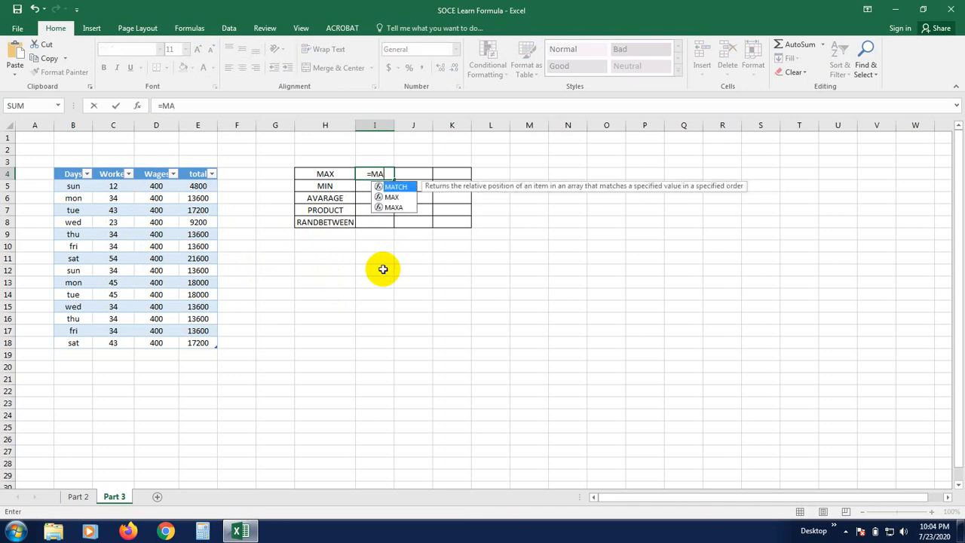
type("X")
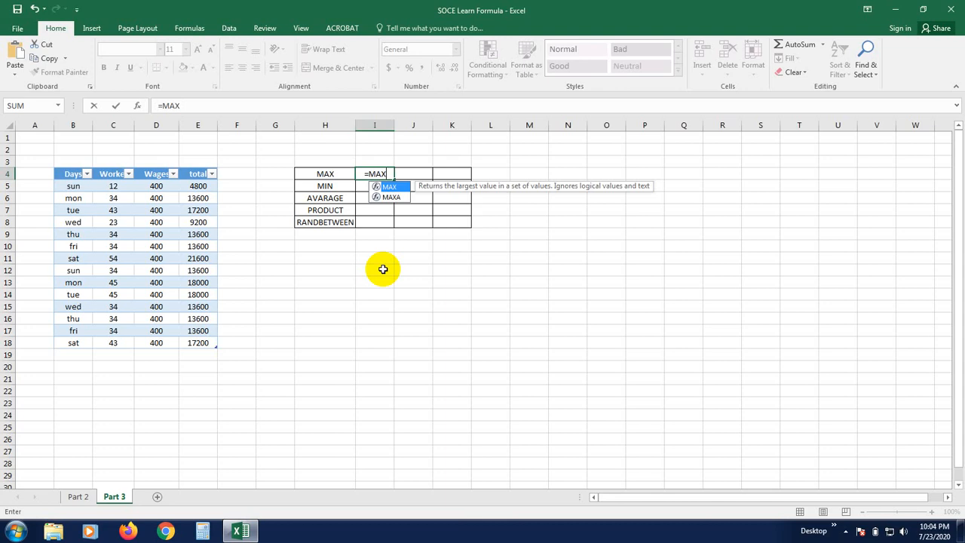
double_click(391, 186)
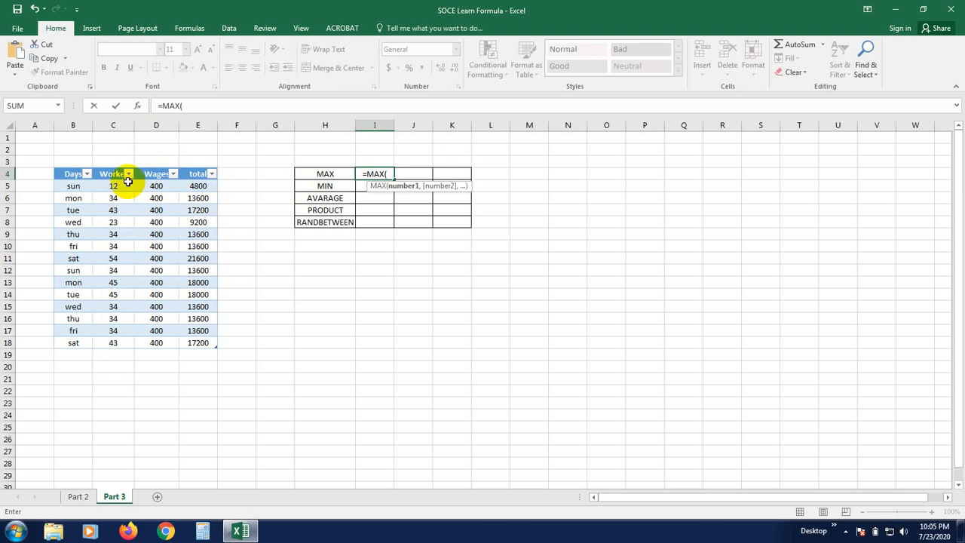
left_click_drag(111, 185, 116, 343)
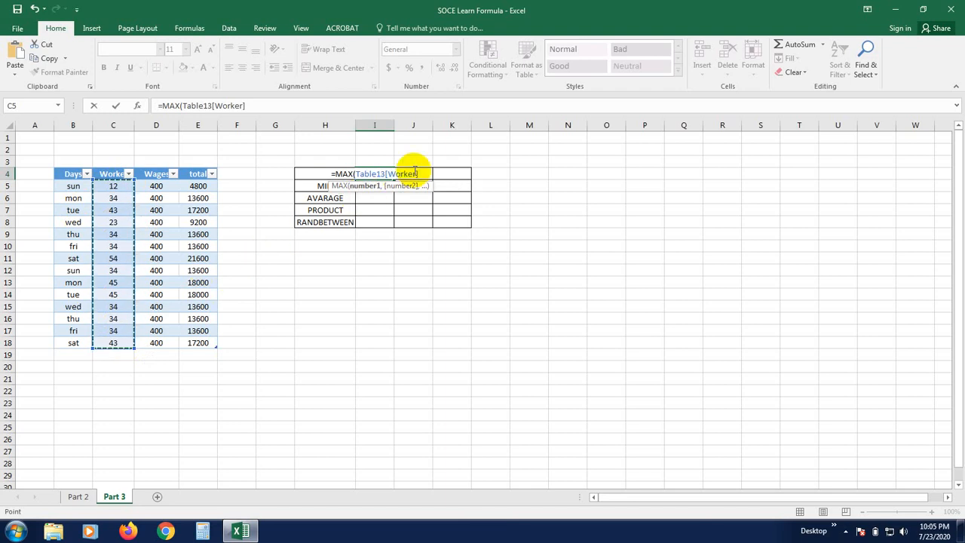
type(")")
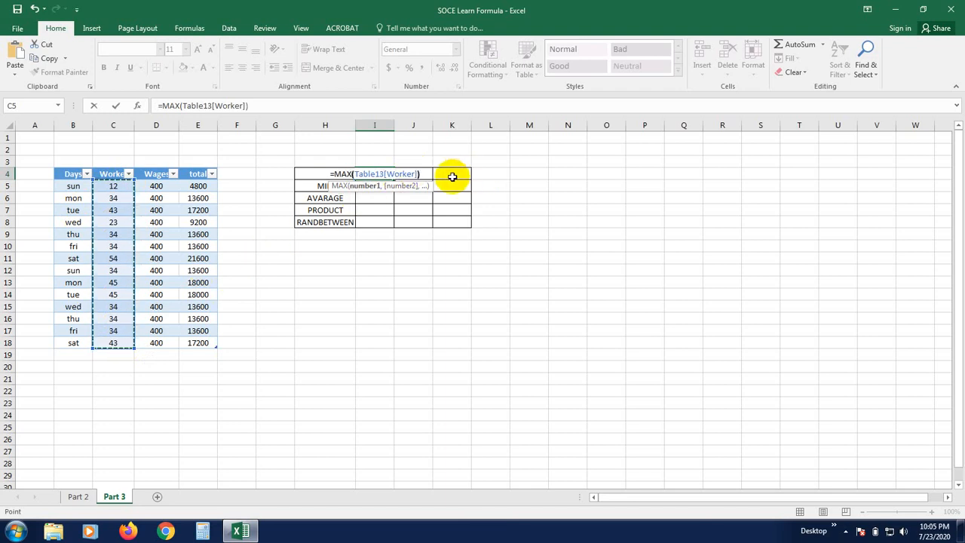
key("Return")
left_click(369, 317)
left_click(373, 175)
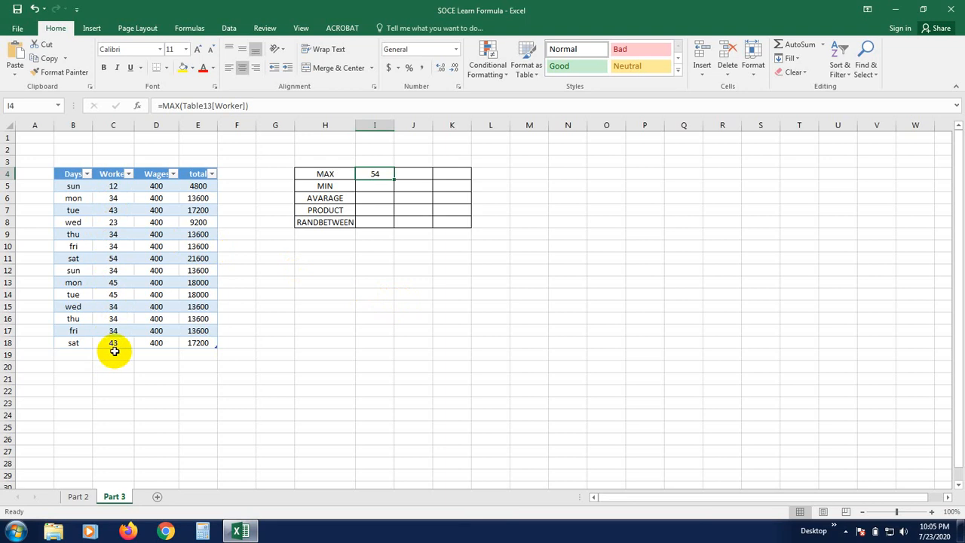
left_click(7, 258)
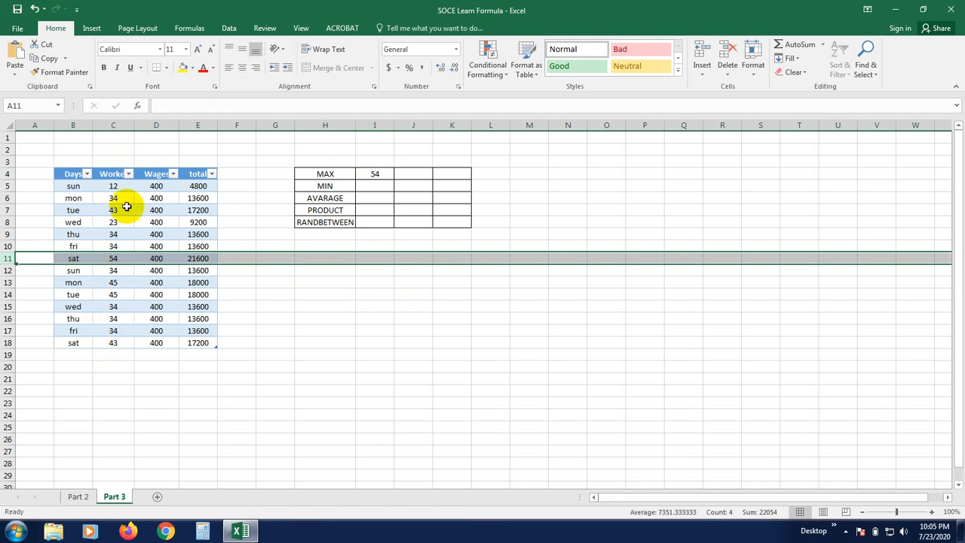
left_click(128, 369)
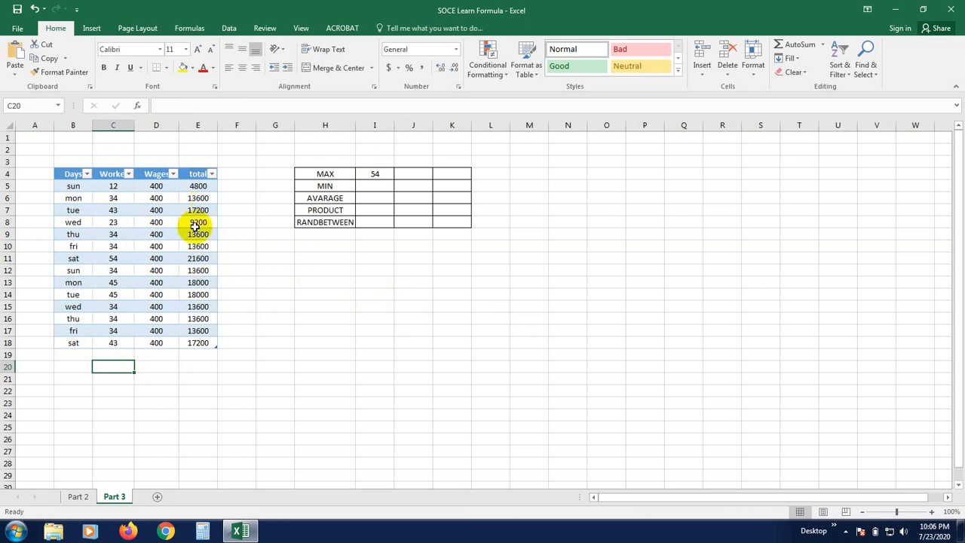
Enter =MAX(Table13[total]) in cell J4 to get the largest value of the total column, and compare it with the table
left_click(413, 173)
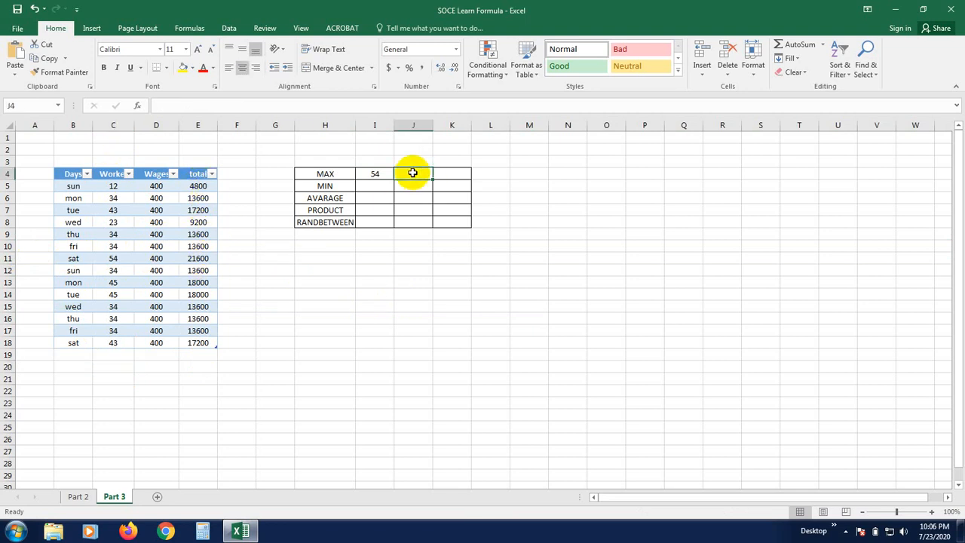
type("=")
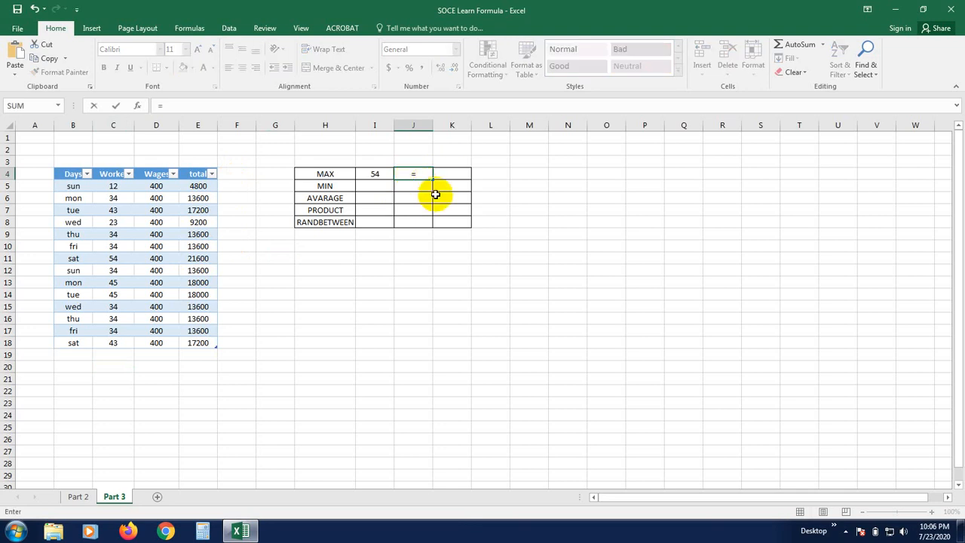
type("MAX")
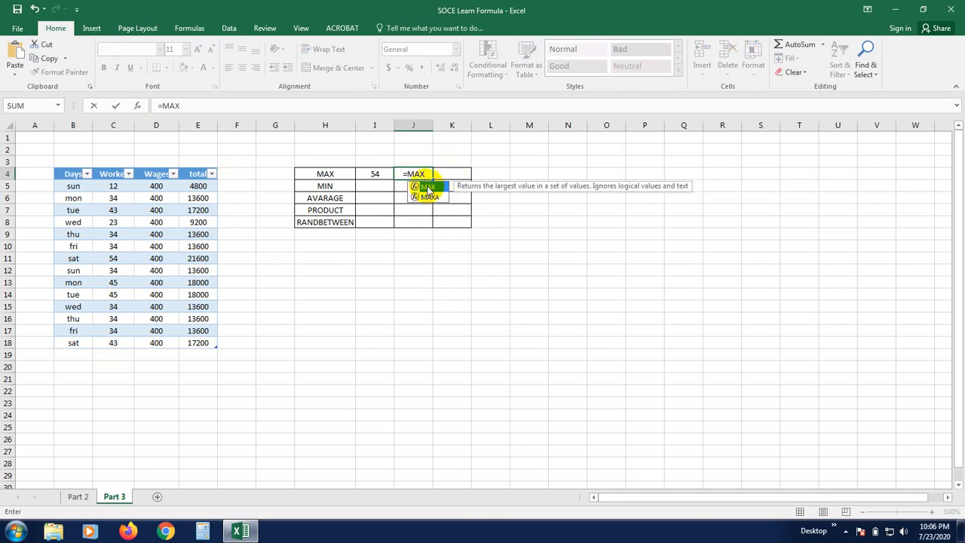
double_click(431, 188)
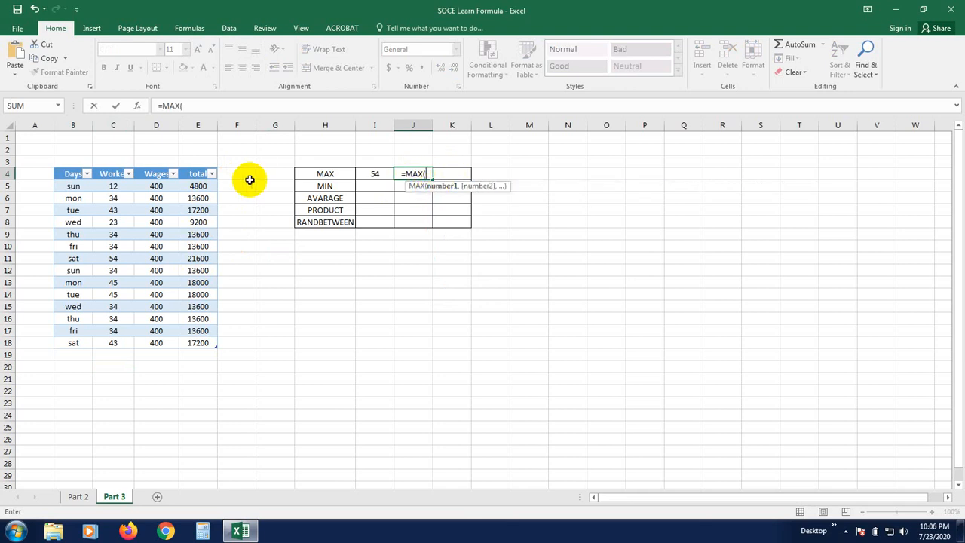
left_click_drag(204, 185, 211, 343)
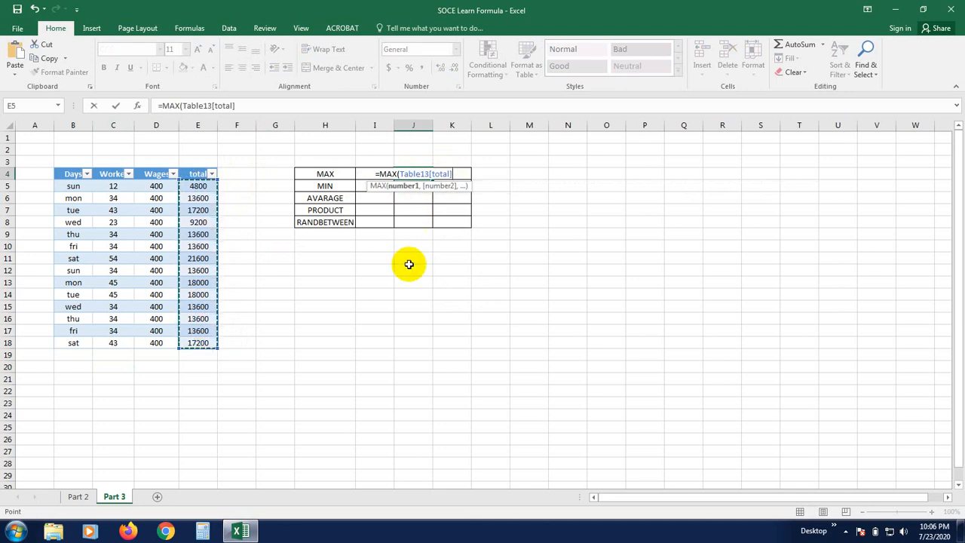
type(")")
key("Return")
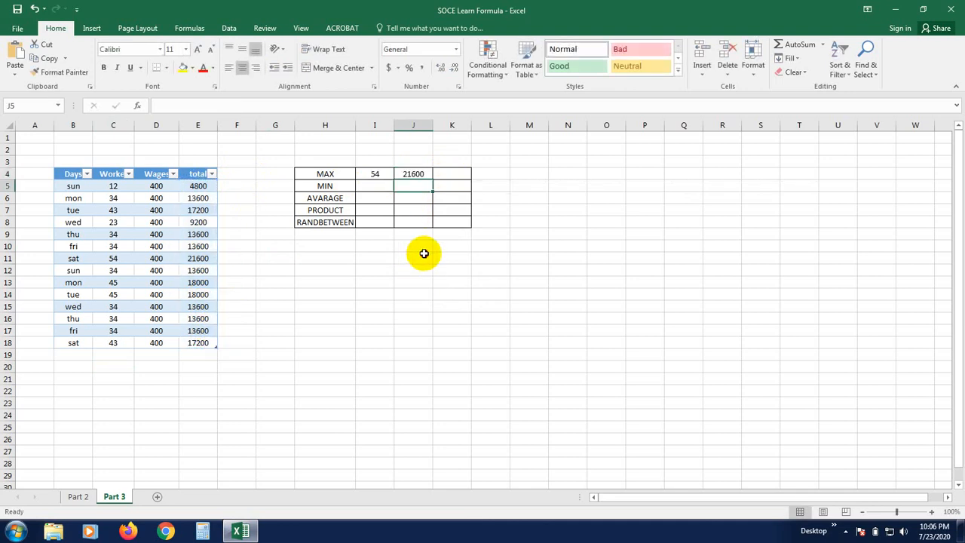
left_click(417, 257)
left_click(411, 175)
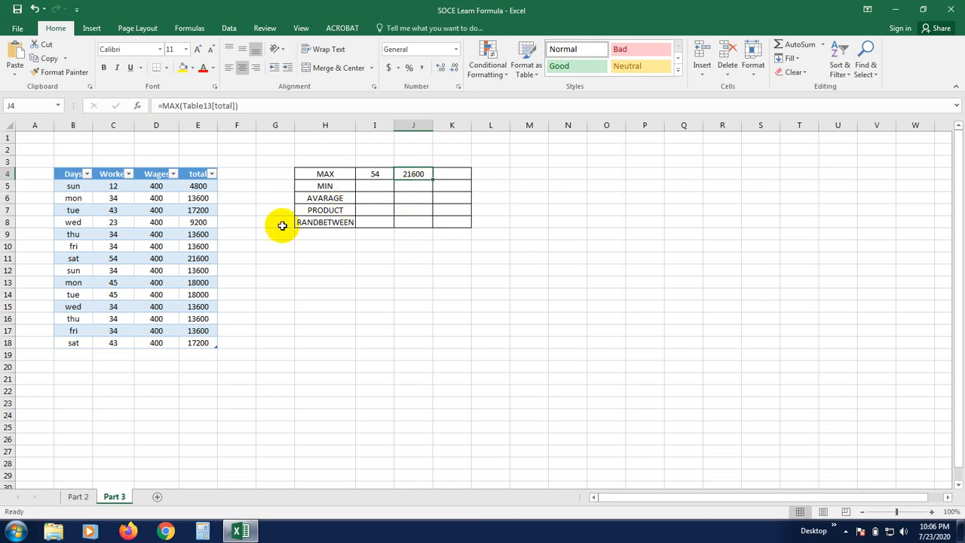
left_click(205, 256)
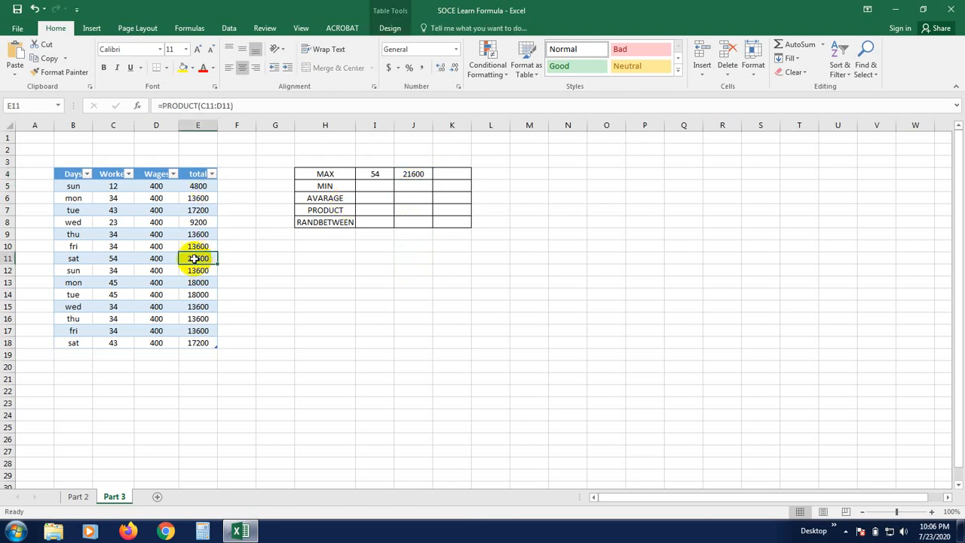
left_click(318, 305)
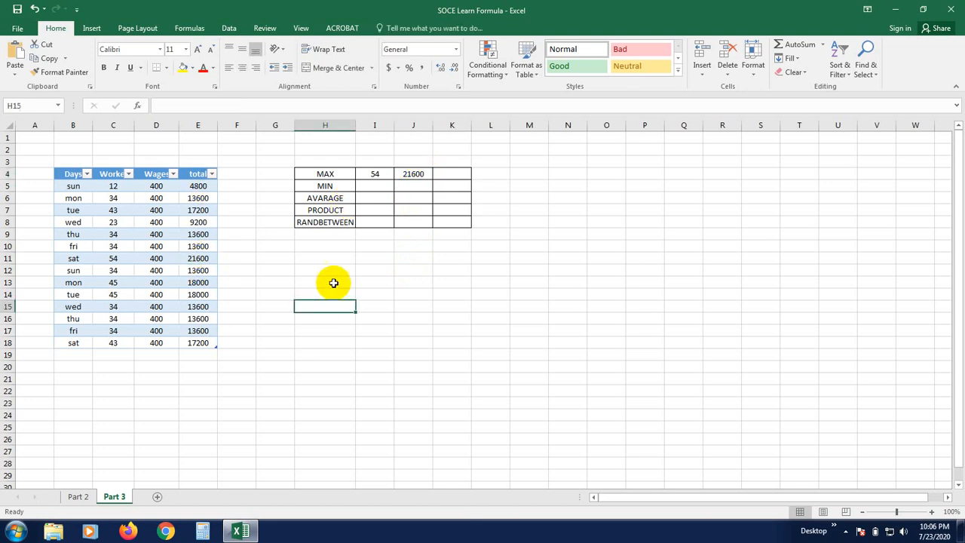
Enter =MIN(Table13[Worker]) in cell I5 to get the smallest value of the Worker column, and compare it with the table
left_click(374, 187)
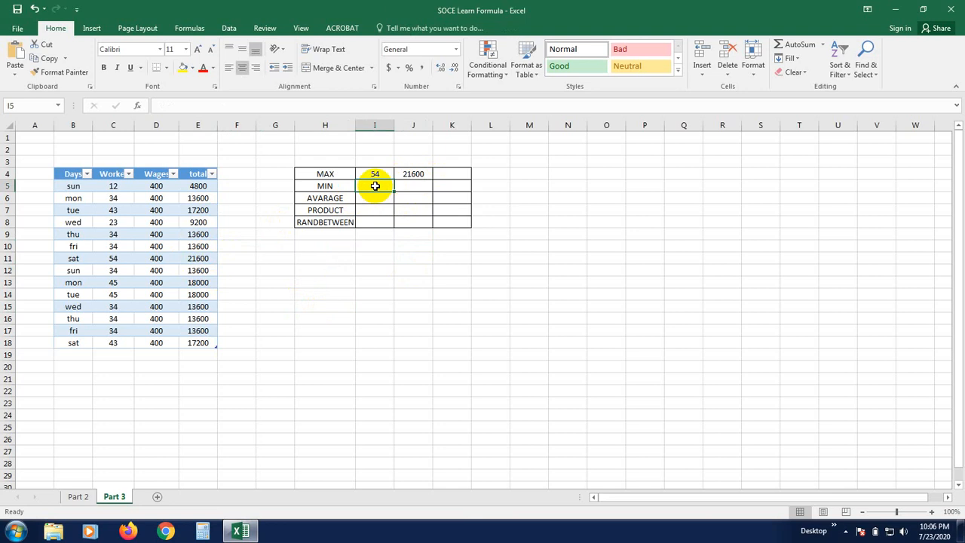
left_click_drag(374, 304, 371, 295)
left_click(365, 185)
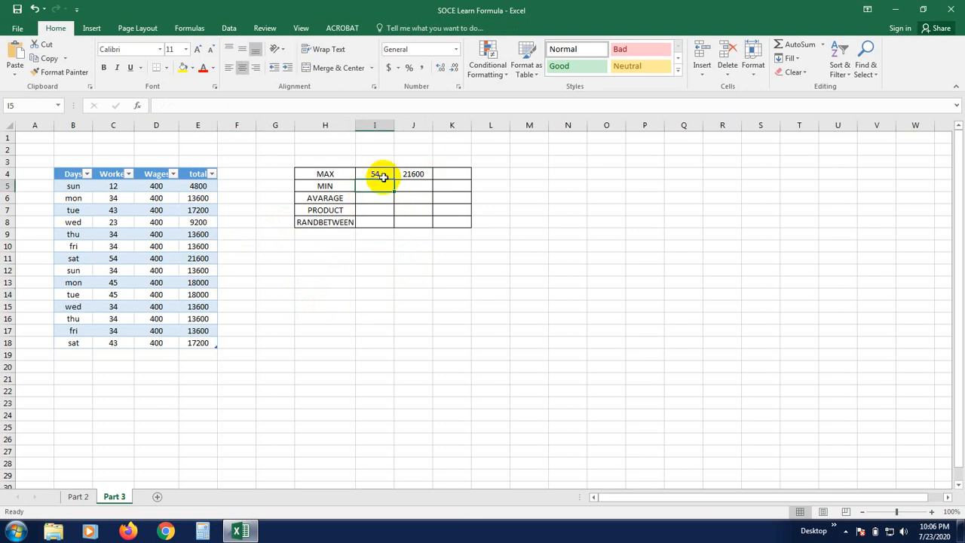
type("=")
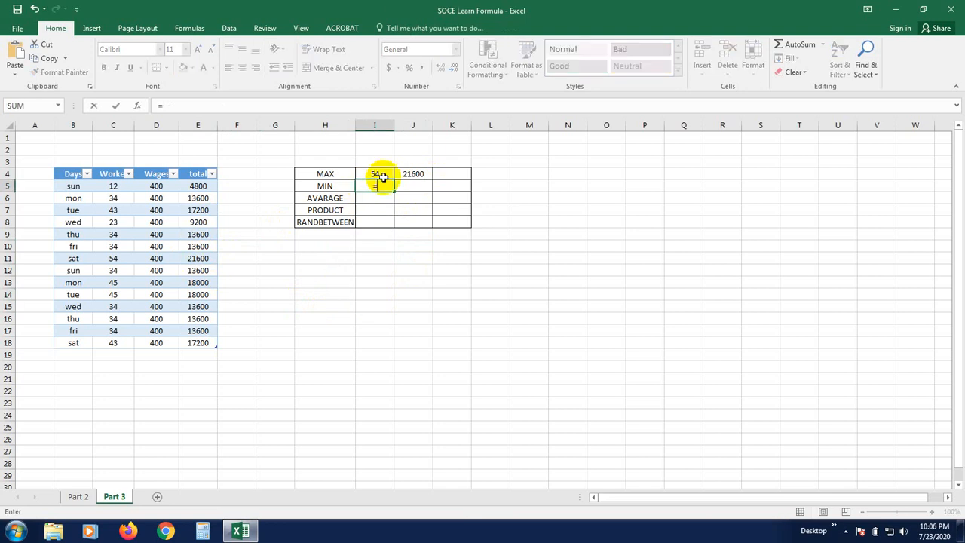
type("MIN(")
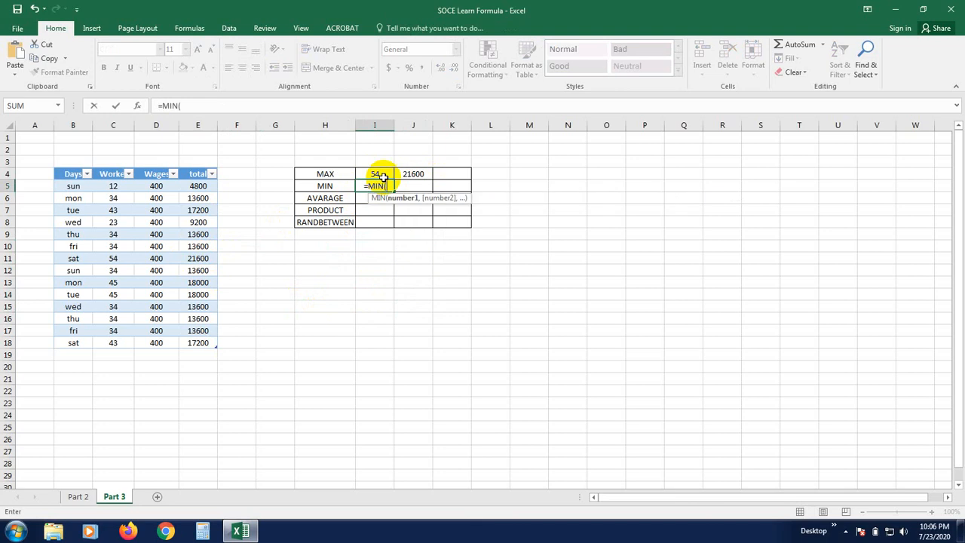
left_click_drag(116, 186, 113, 344)
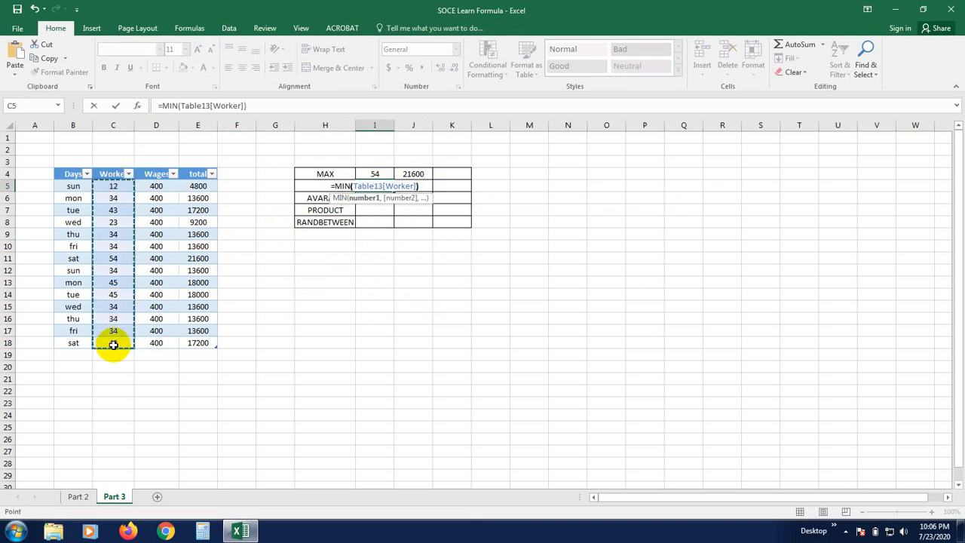
key("Return")
left_click(147, 437)
left_click(388, 187)
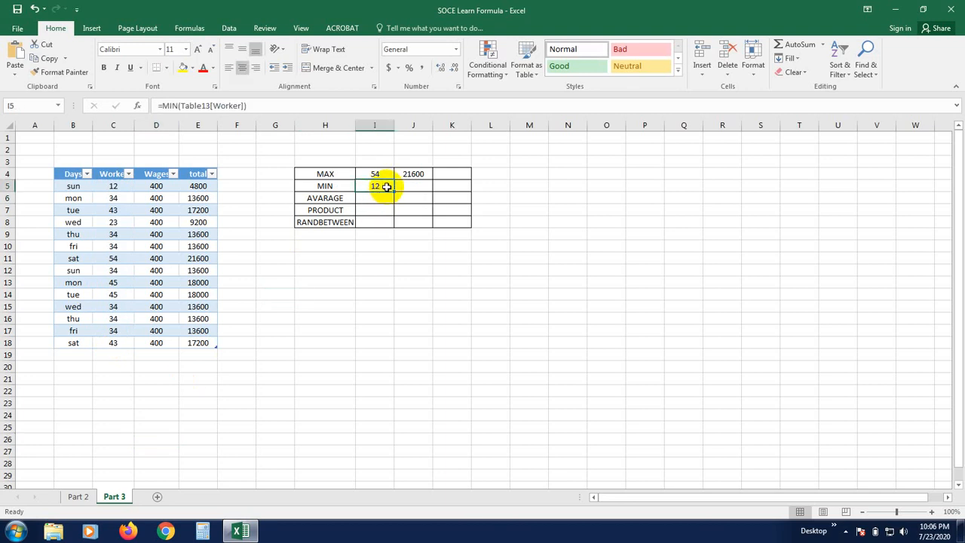
left_click(114, 187)
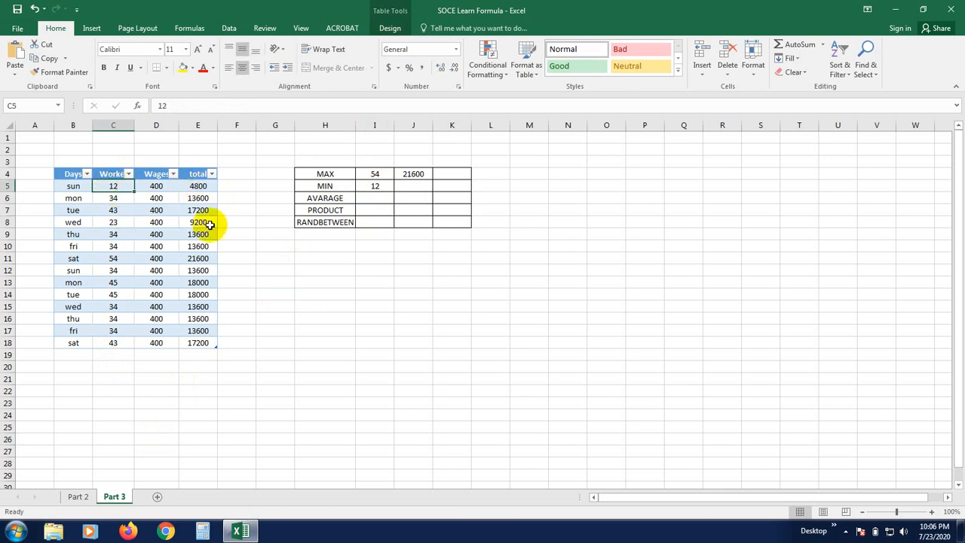
left_click(302, 315)
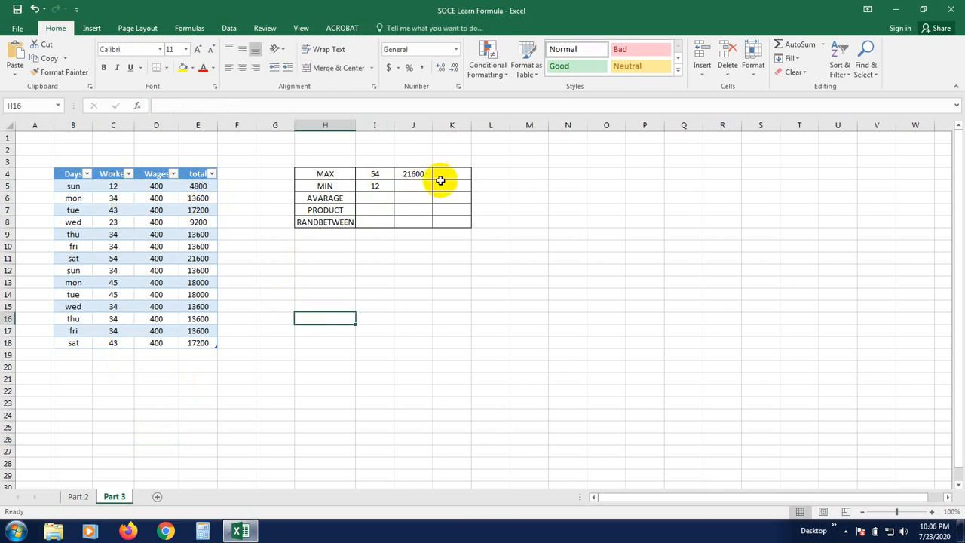
Enter =MIN(Table13[total]) in cell J5 to get the smallest value of the total column, and check the formula
left_click(411, 187)
type("=")
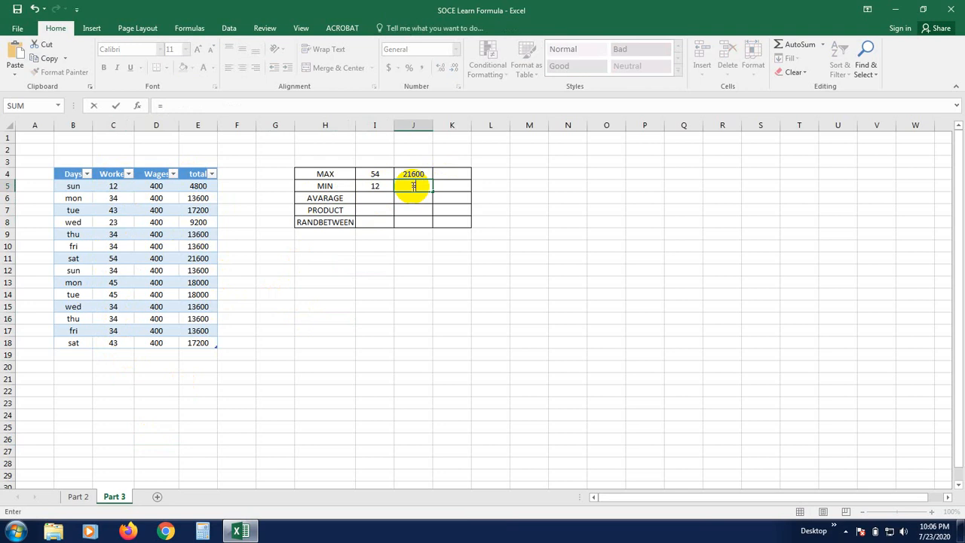
type("MIN")
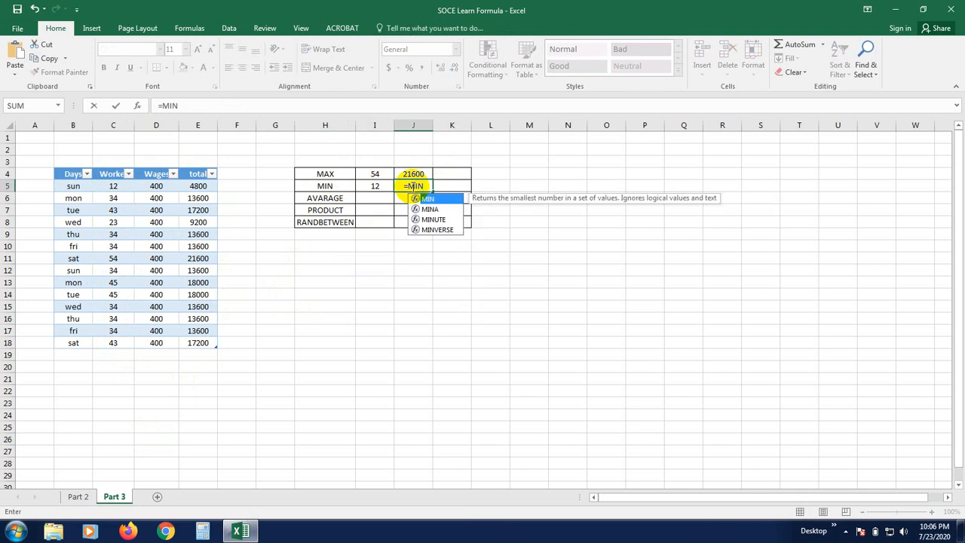
type("(")
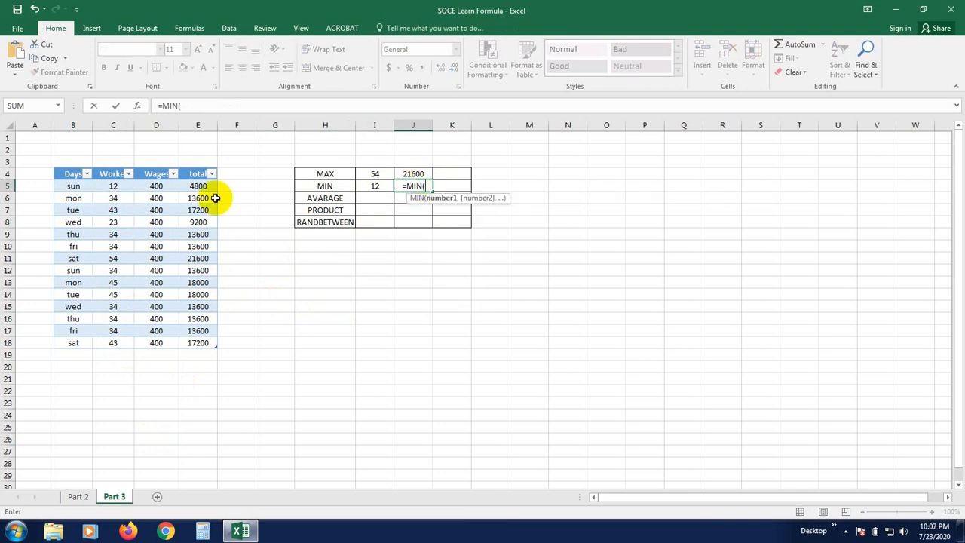
left_click_drag(198, 185, 196, 341)
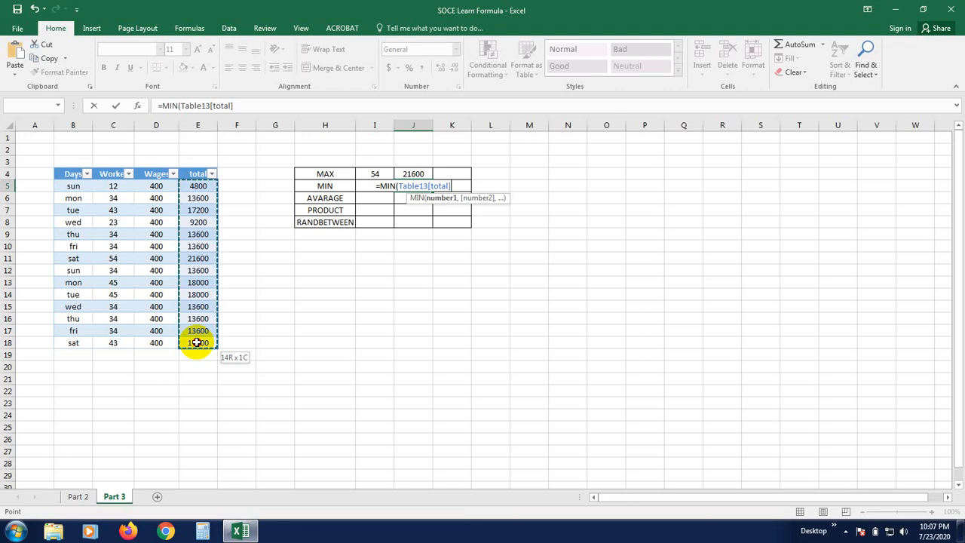
key("Return")
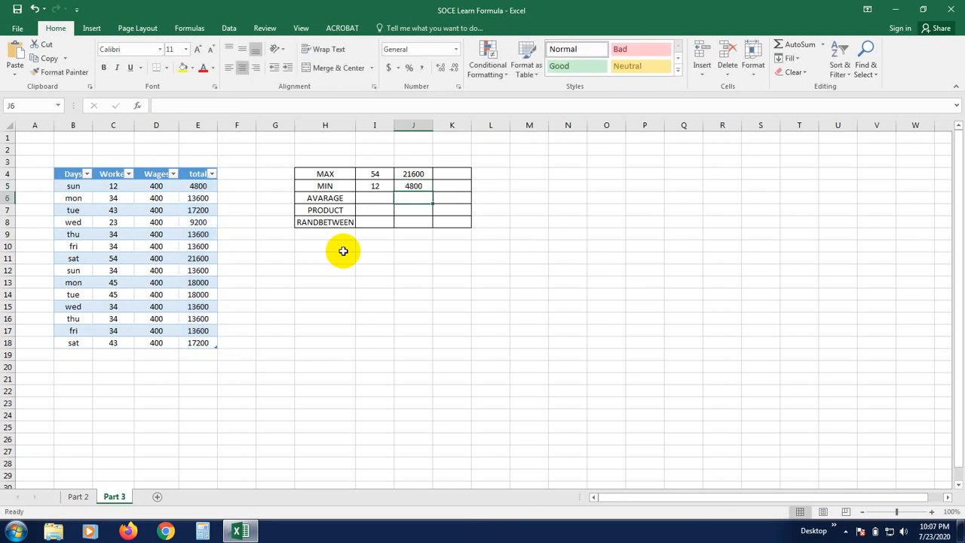
left_click(352, 392)
left_click(414, 186)
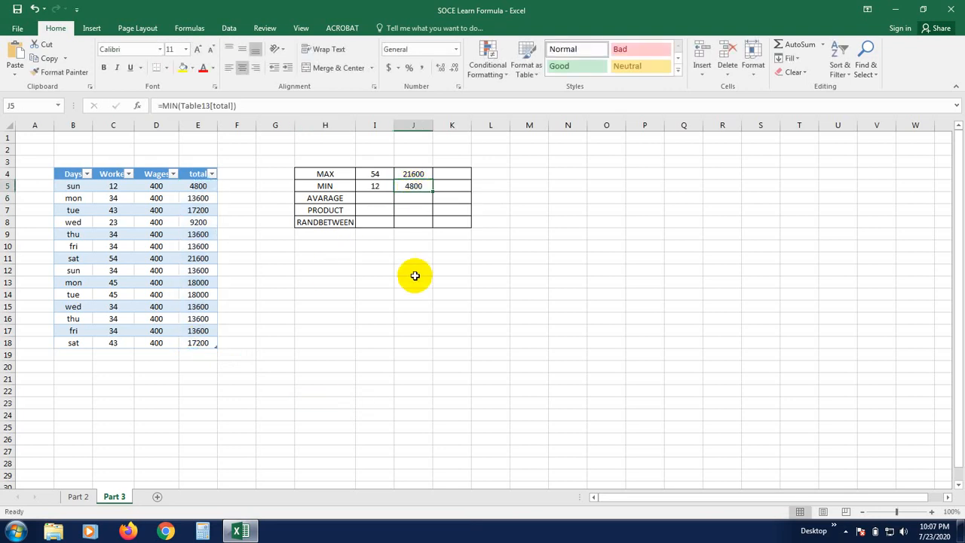
left_click(413, 245)
left_click(411, 330)
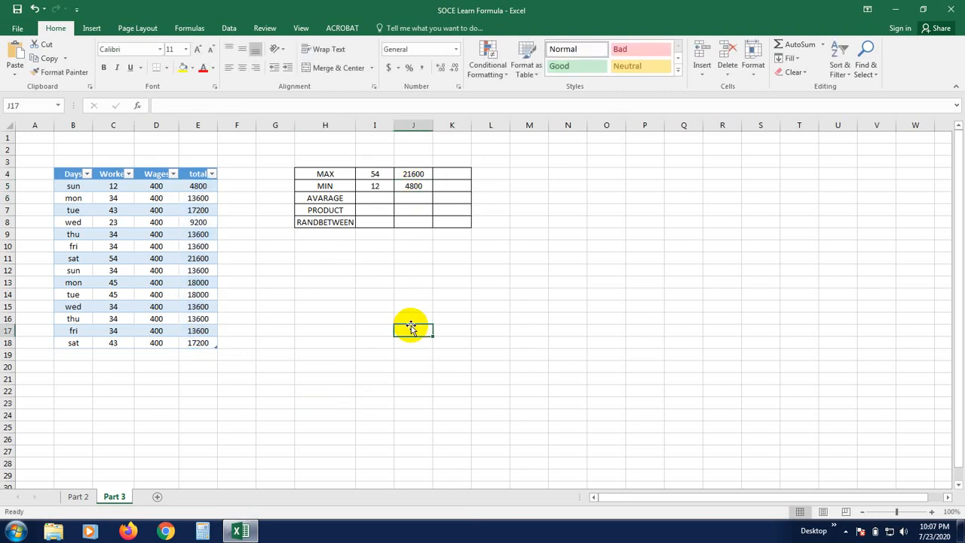
left_click(374, 198)
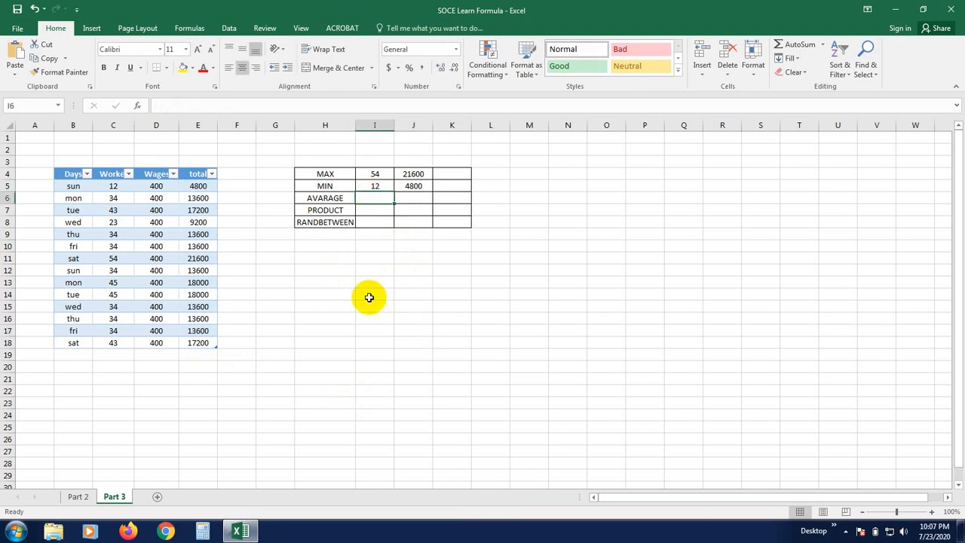
left_click(375, 319)
left_click(381, 281)
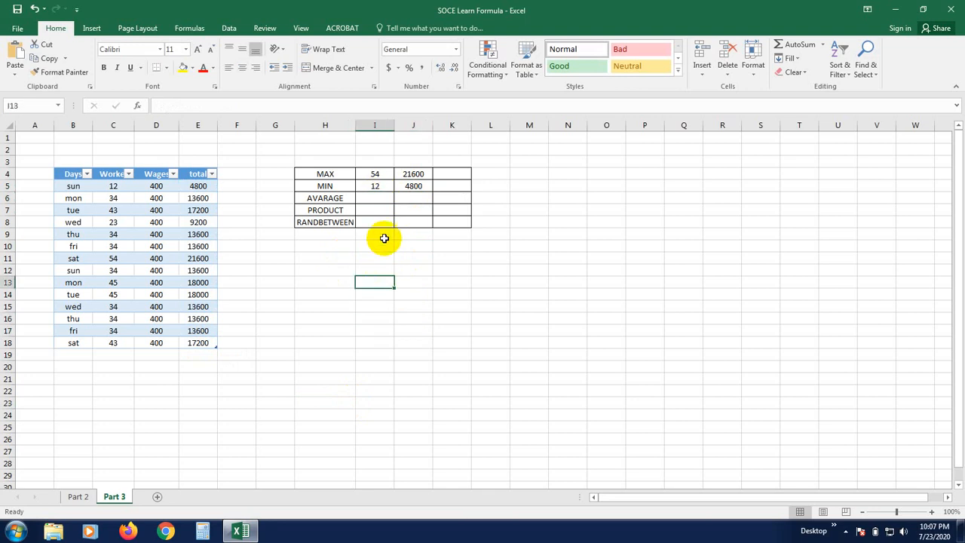
Enter =AVERAGE(Table13[Worker]) in cell I6 to average the Worker column, and compare it with the table
left_click(384, 197)
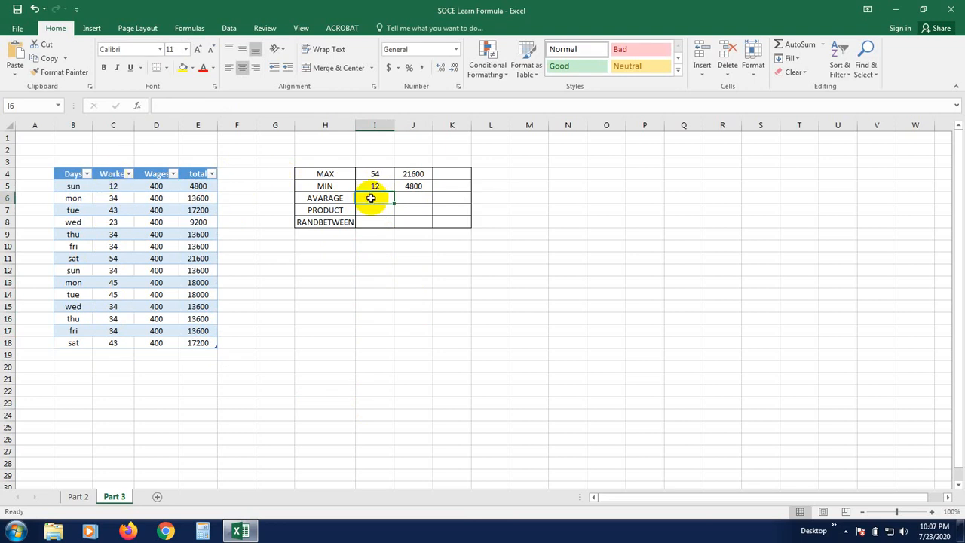
type("=AV")
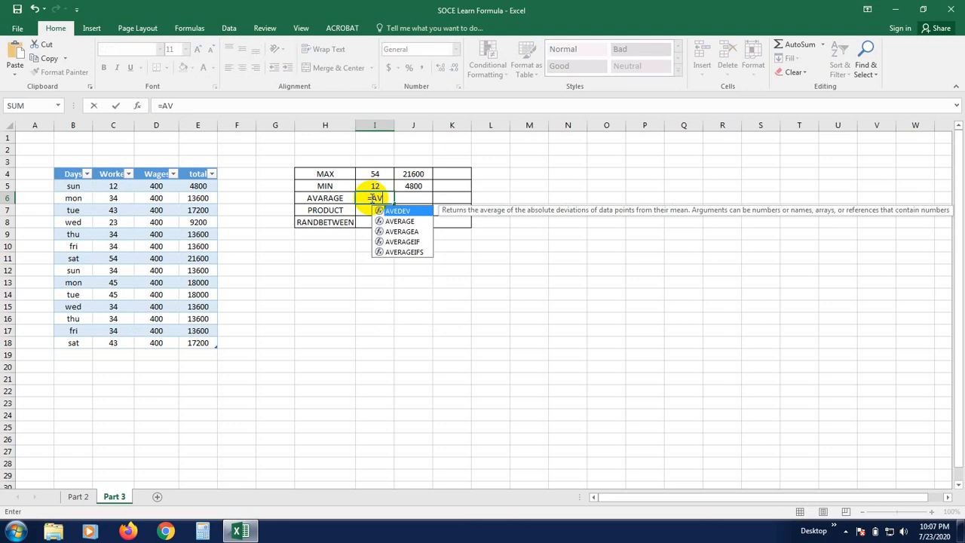
type("ERAGE")
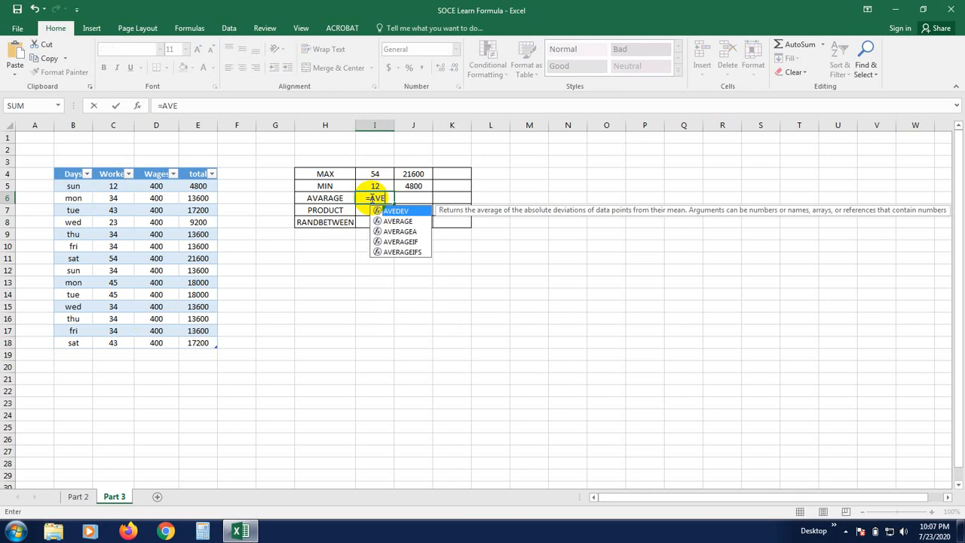
key("BackSpace")
key("BackSpace")
key("BackSpace")
key("BackSpace")
key("BackSpace")
key("BackSpace")
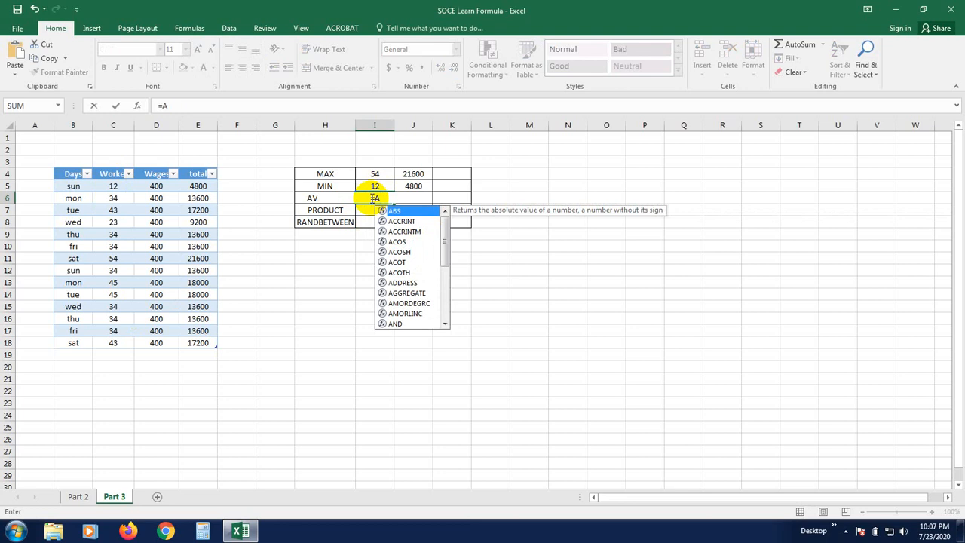
type("V")
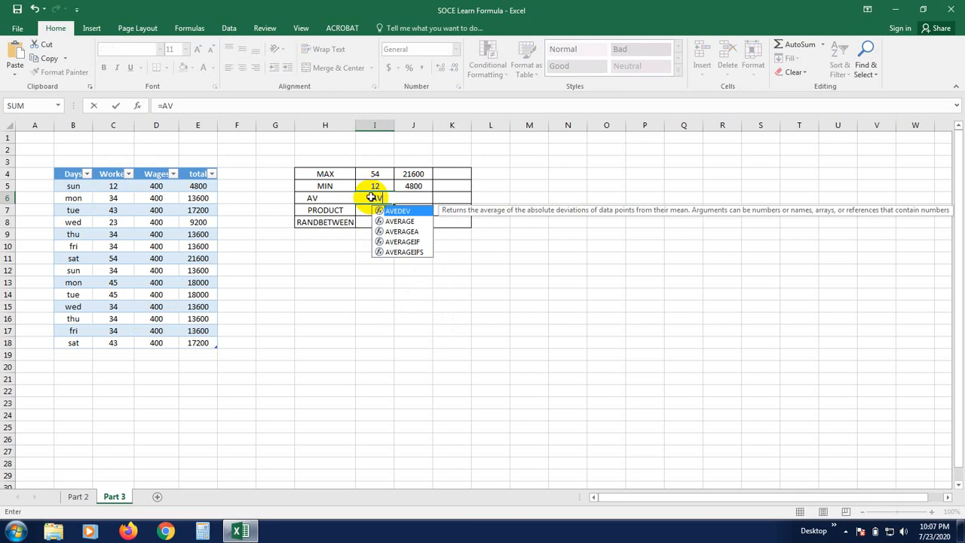
left_click(402, 222)
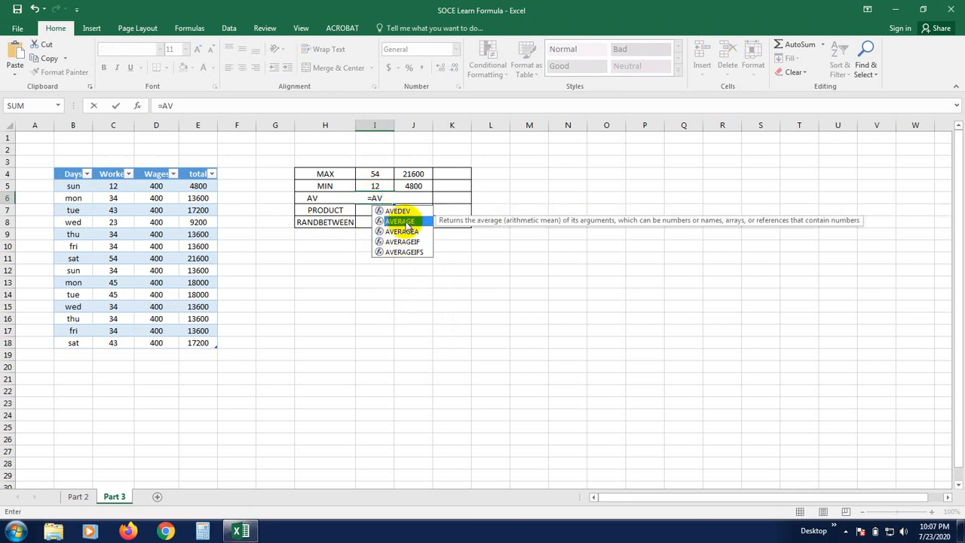
double_click(401, 221)
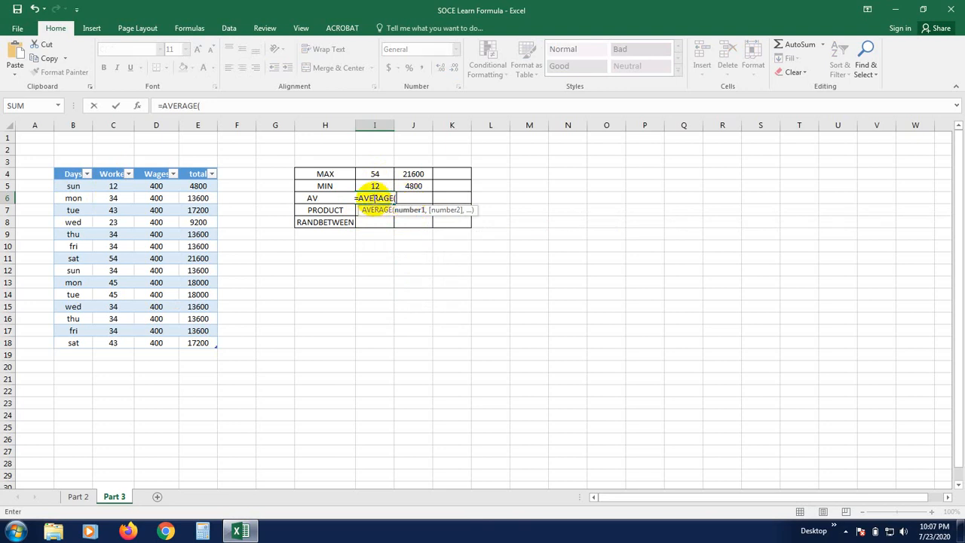
left_click_drag(113, 188, 105, 343)
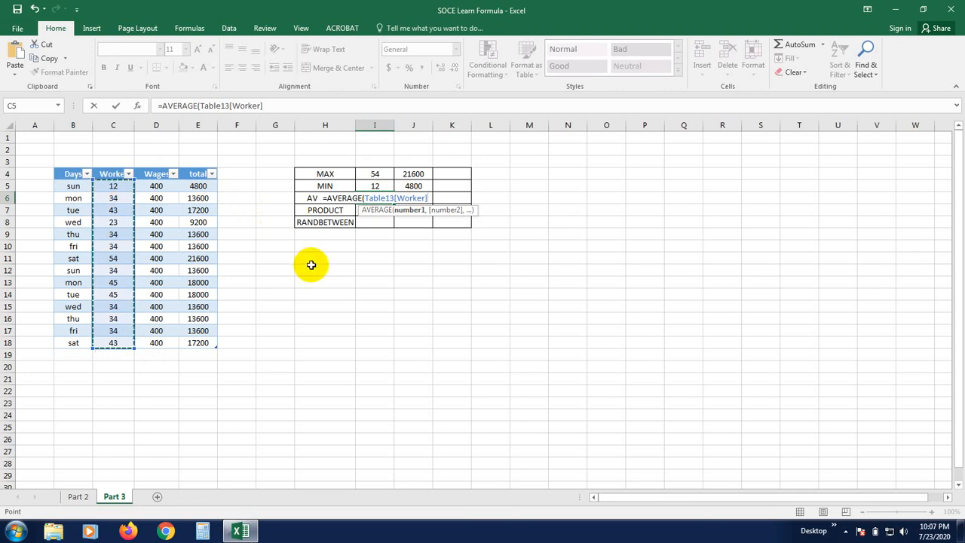
type(")")
key("Return")
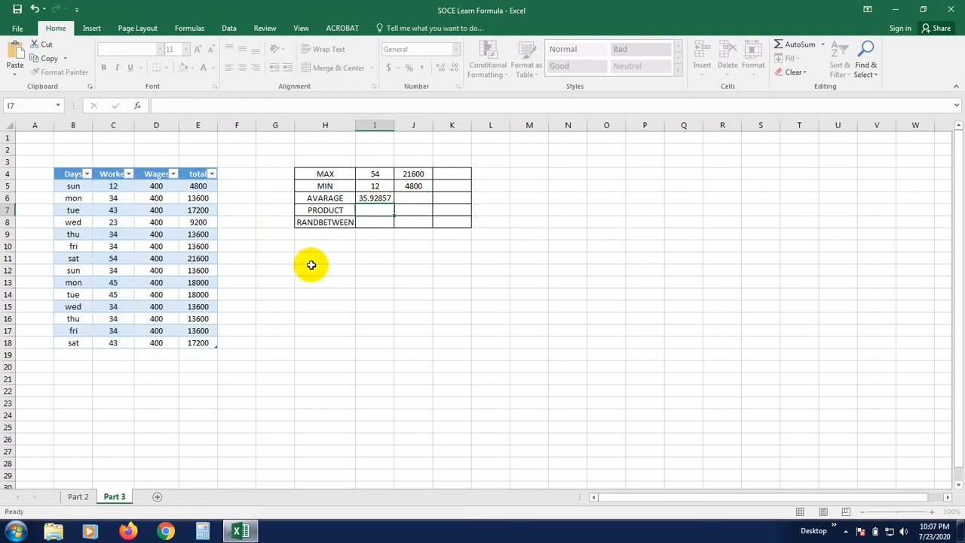
left_click(414, 292)
left_click(386, 198)
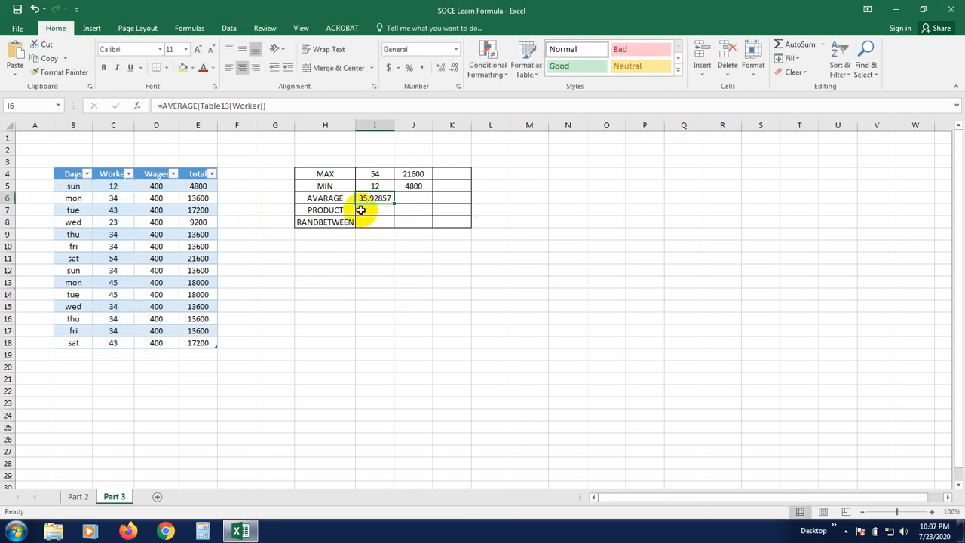
left_click_drag(374, 296, 375, 283)
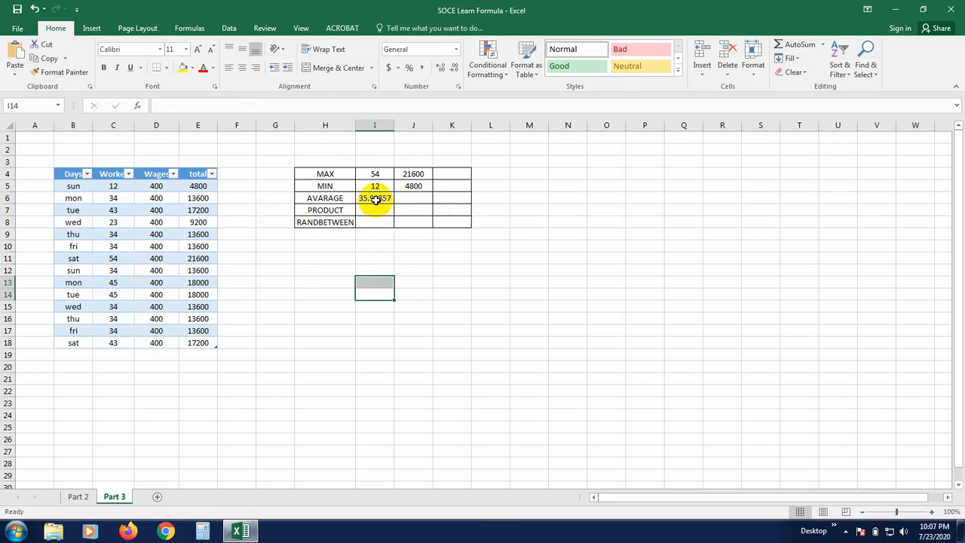
left_click(370, 198)
left_click(111, 185)
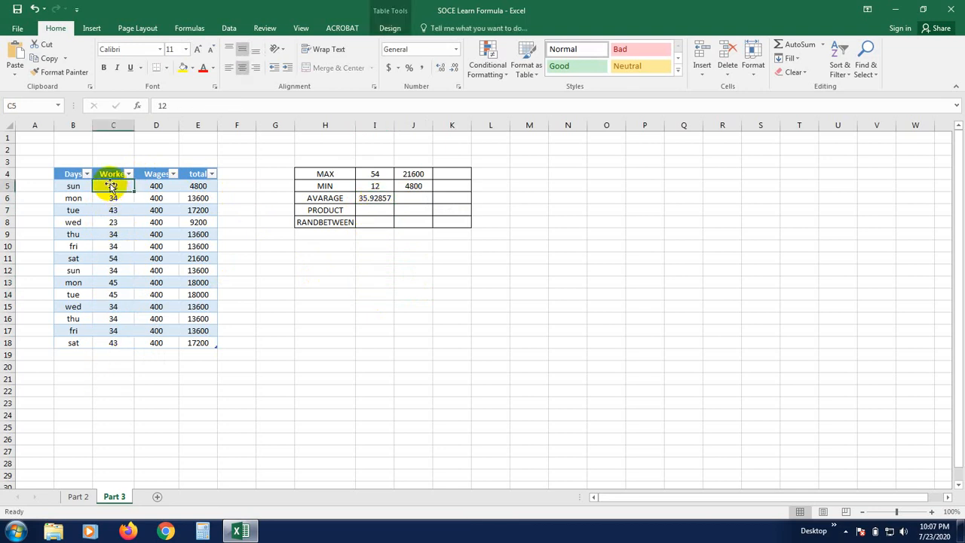
left_click(388, 316)
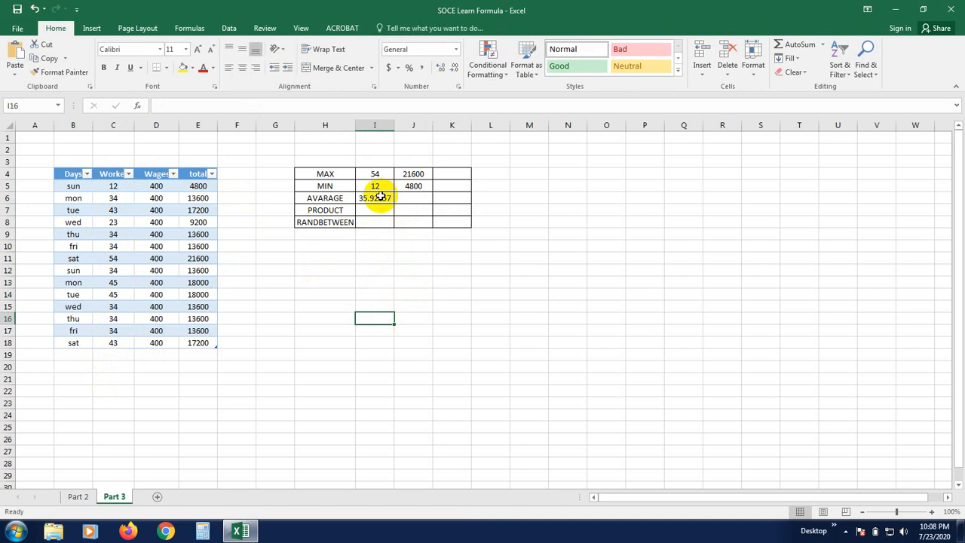
Enter =AVERAGE(Table13[total]) in cell J6 to average the total column, and check the formula
left_click(417, 199)
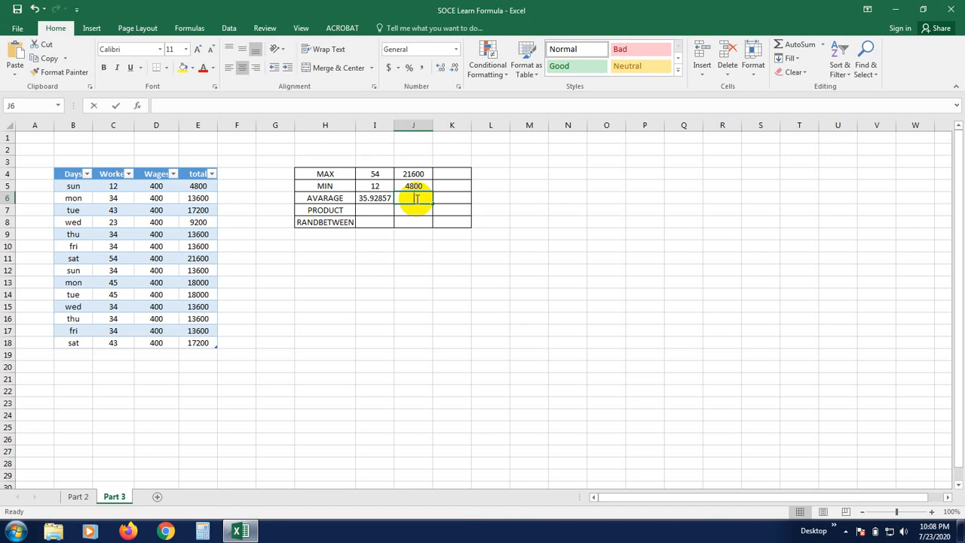
type("=AV")
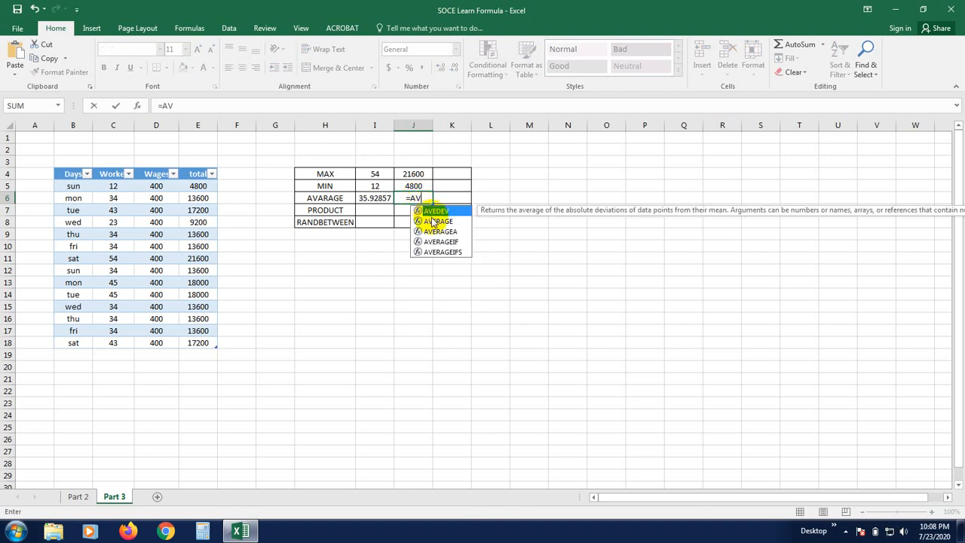
double_click(437, 221)
left_click_drag(204, 190, 195, 343)
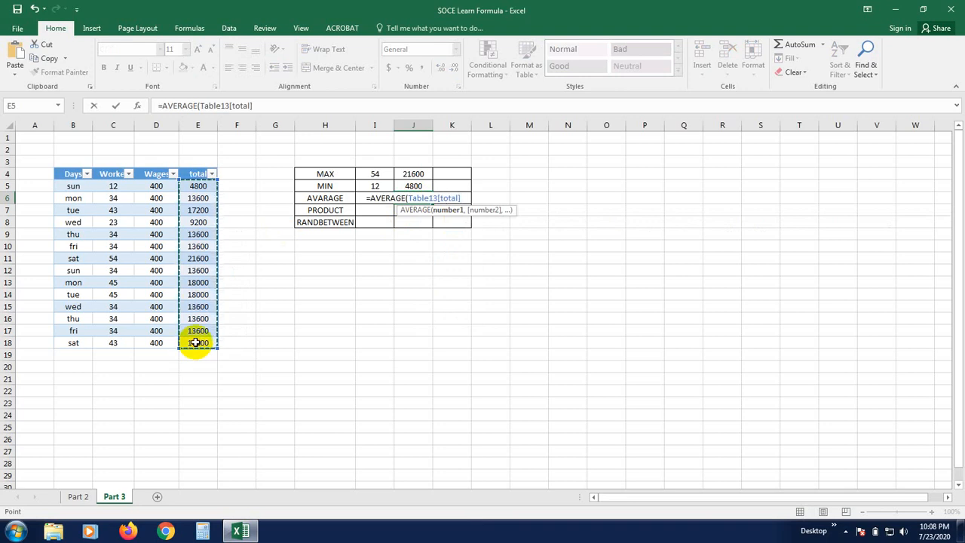
type(")")
key("Return")
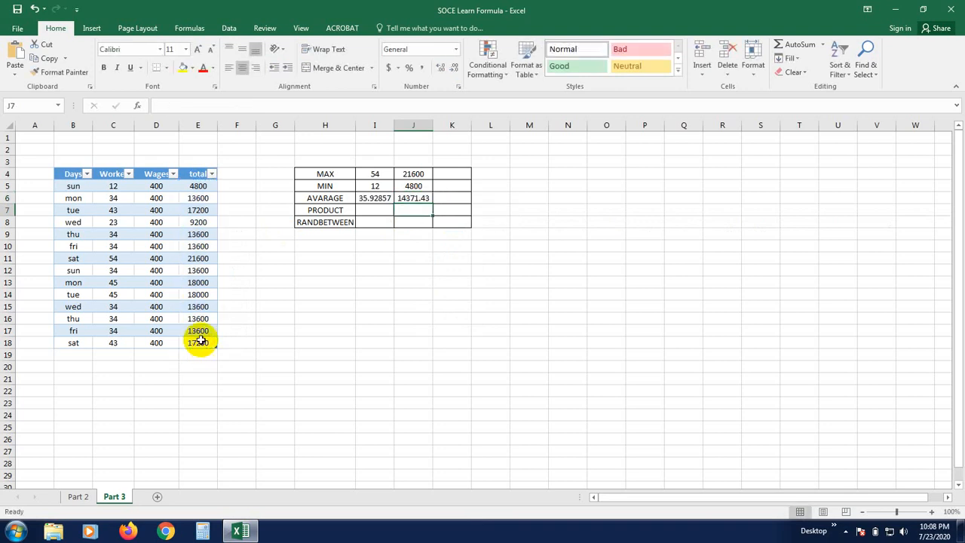
left_click(274, 390)
left_click(426, 198)
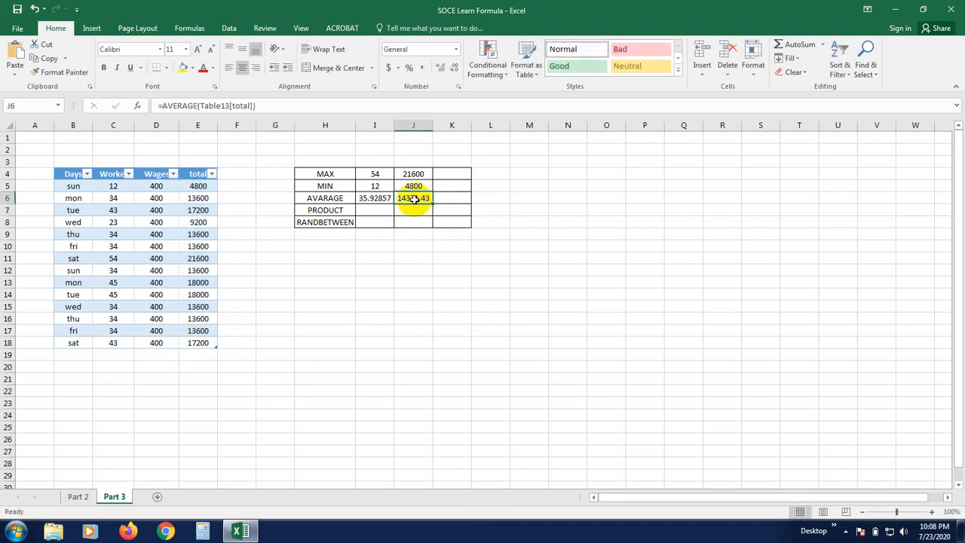
left_click(371, 279)
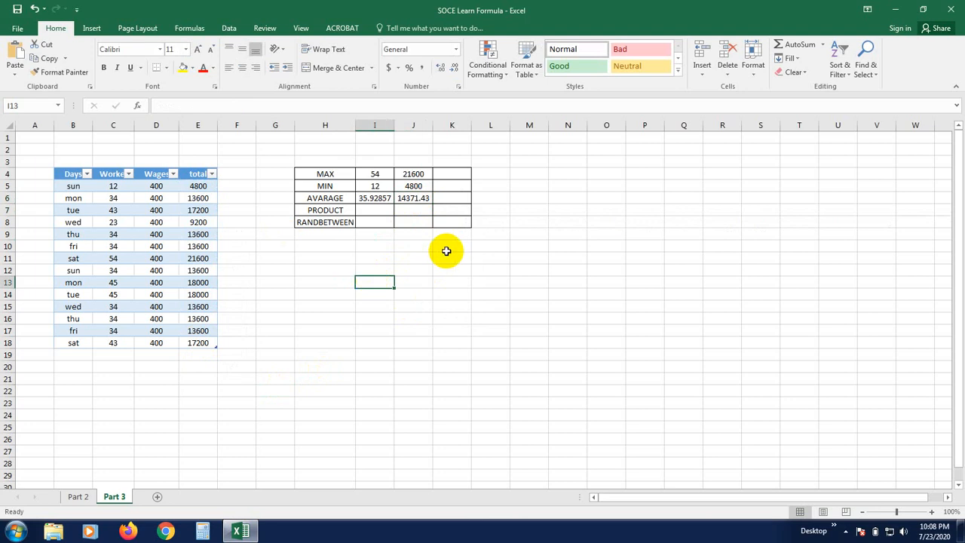
Enter =AVERAGE(Table13[Wages]) in cell K6 to average the Wages column, and check the formula
left_click(457, 197)
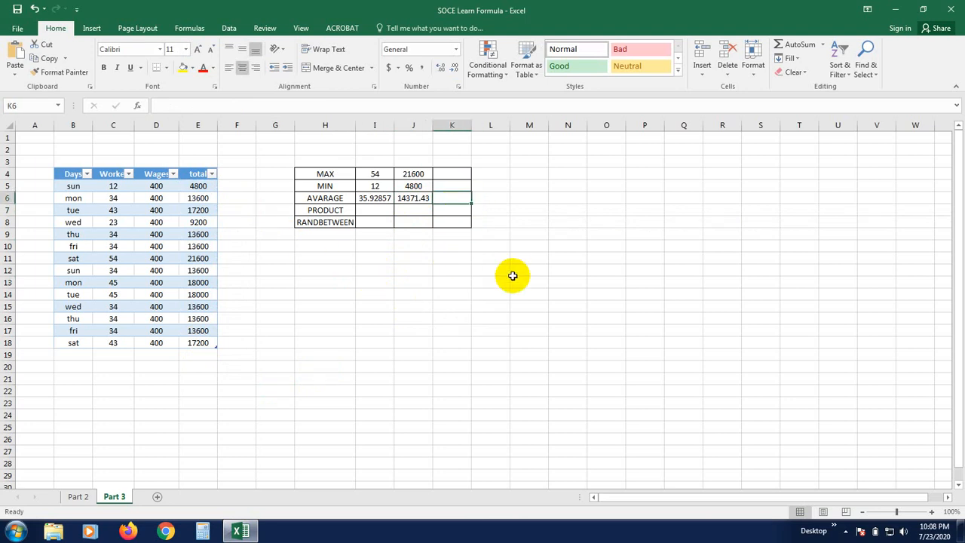
type("=")
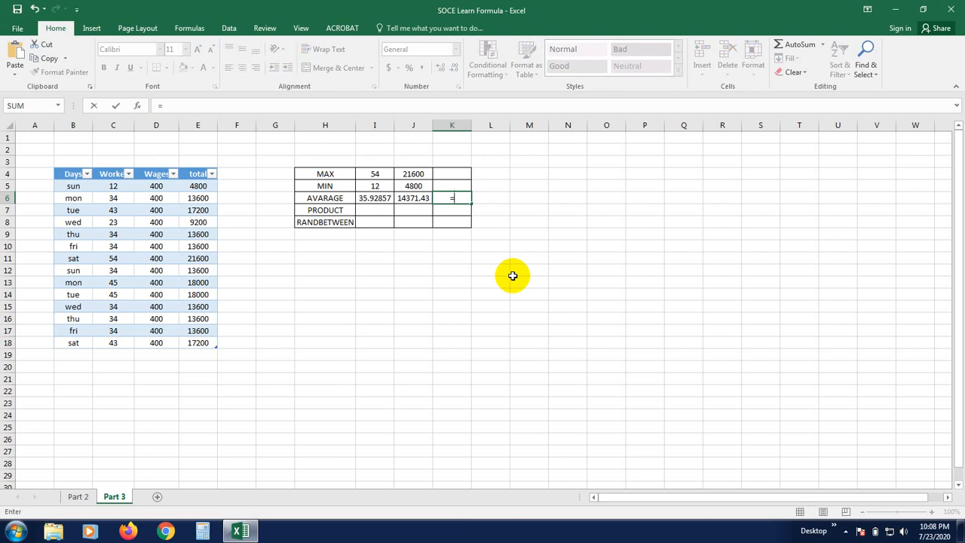
type("AV")
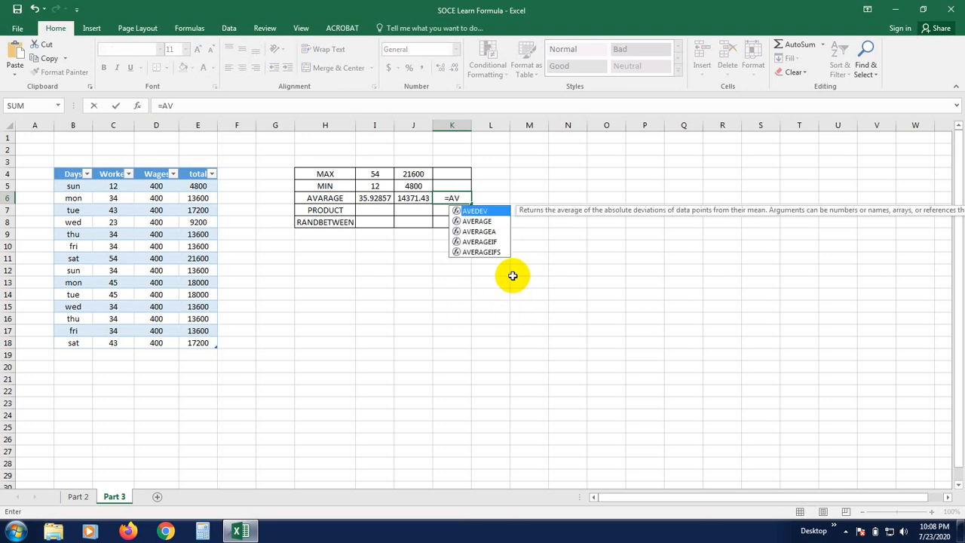
double_click(492, 221)
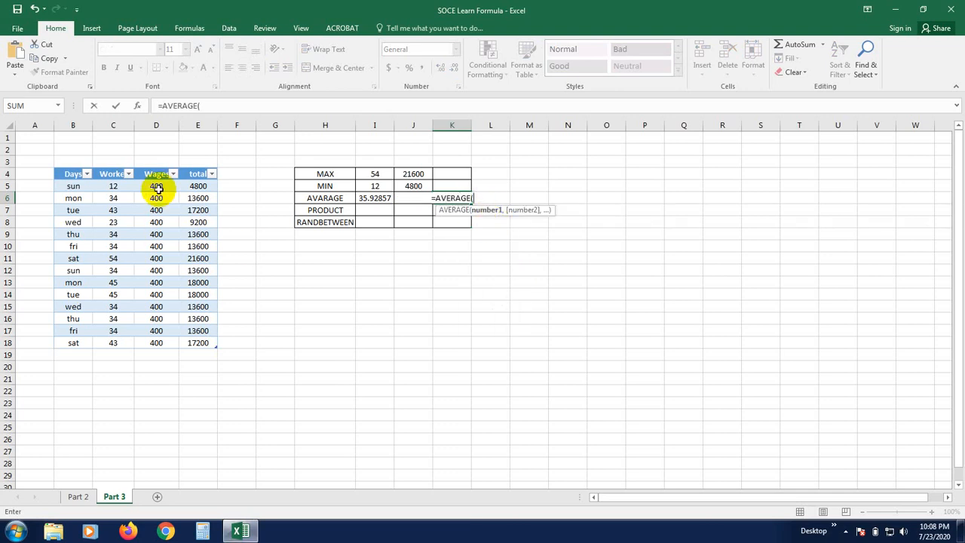
left_click_drag(156, 187, 136, 338)
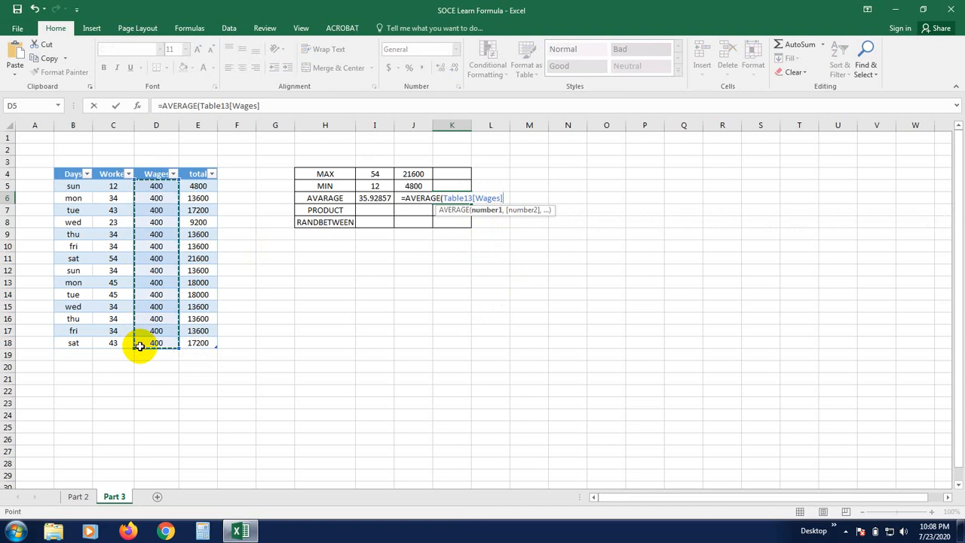
type(")")
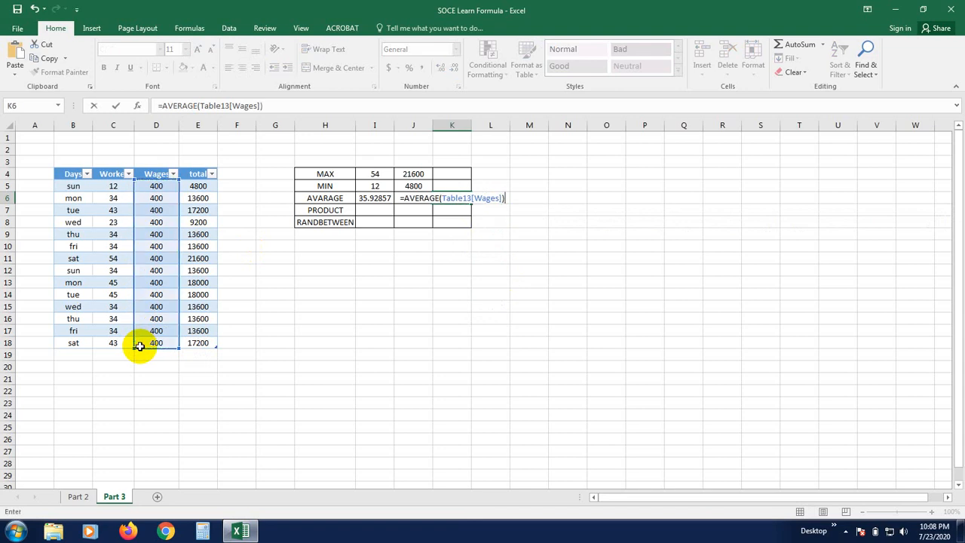
key("Return")
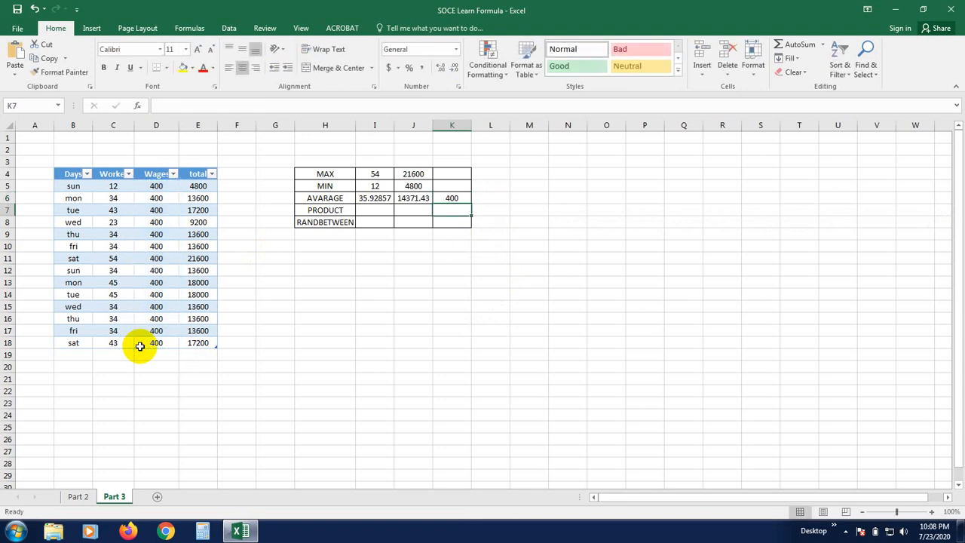
left_click(449, 198)
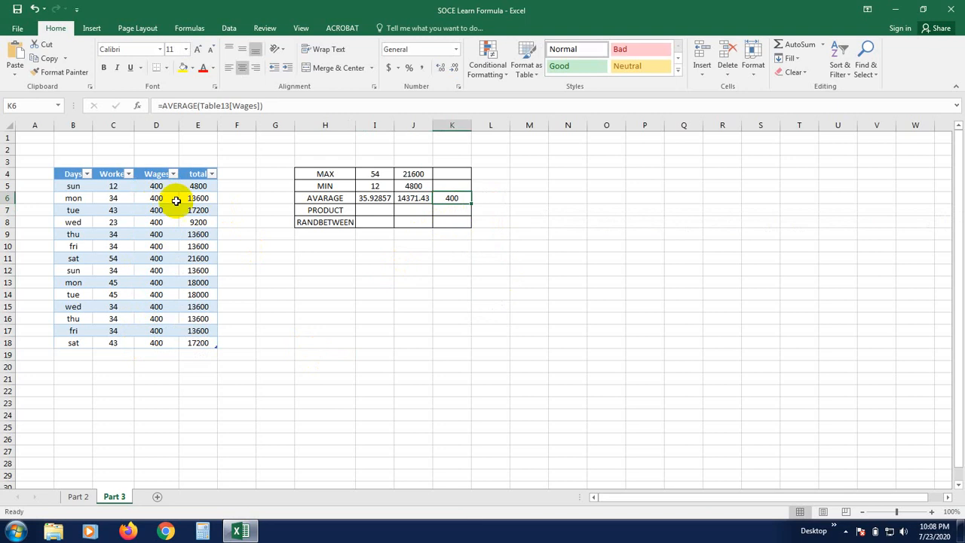
left_click(491, 278)
left_click(390, 312)
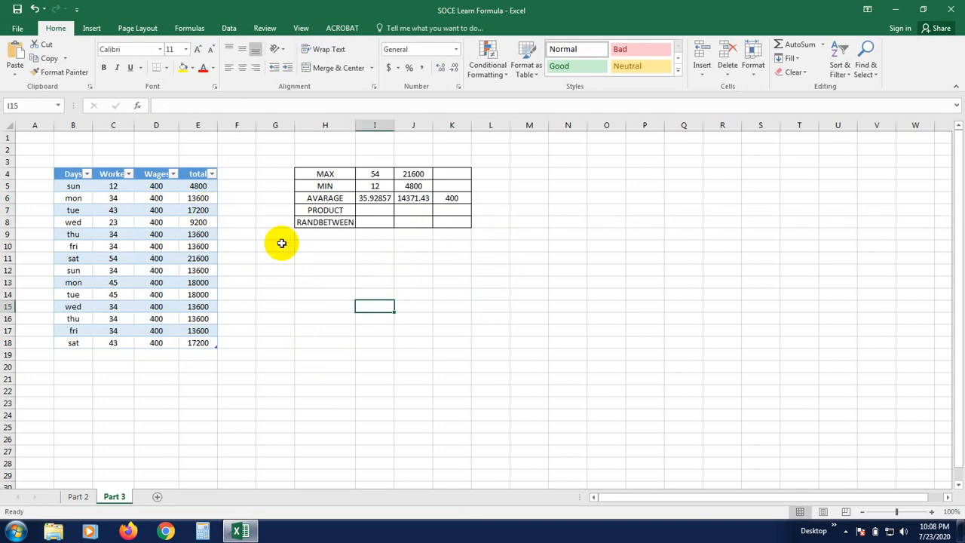
Autofit the widths of the total, Wages and Worker columns (E, D and C) so their headers fit
left_click(199, 186)
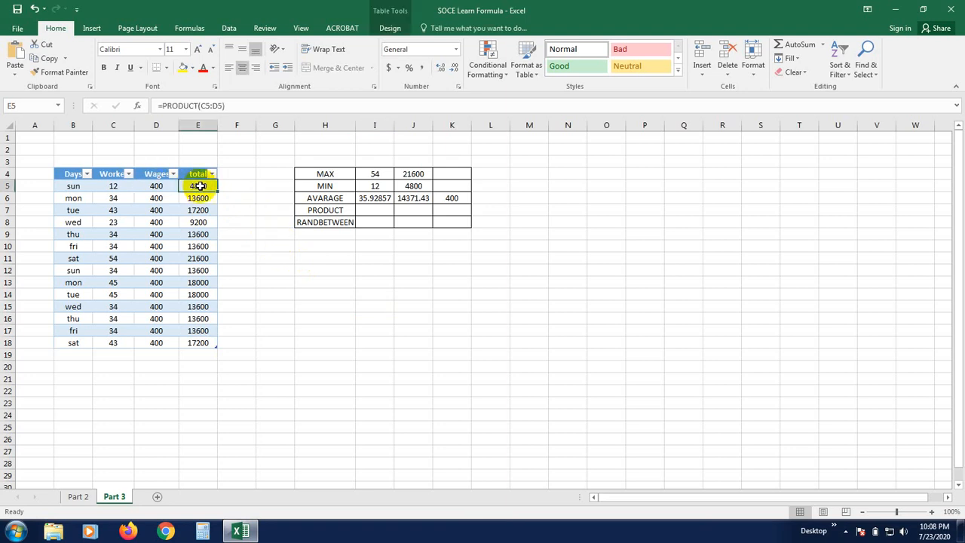
double_click(216, 126)
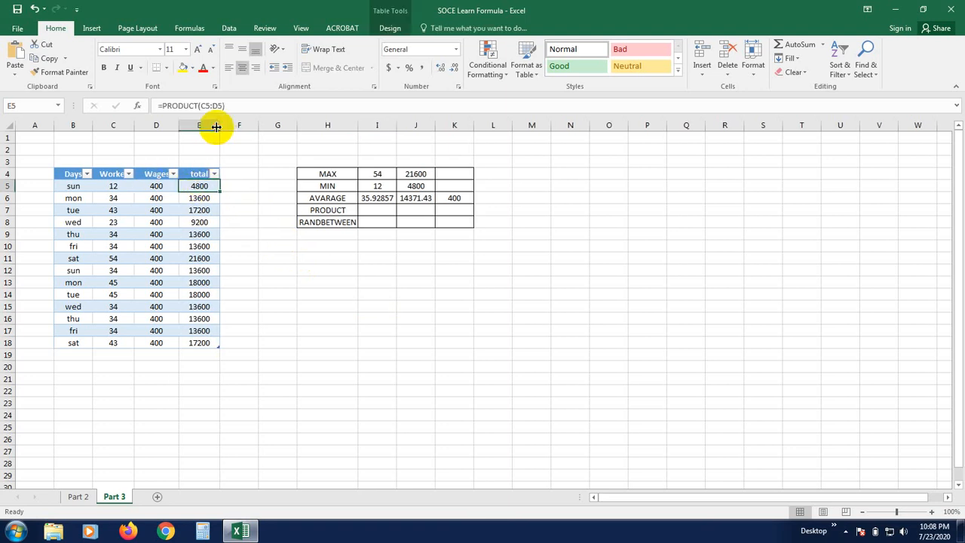
double_click(179, 126)
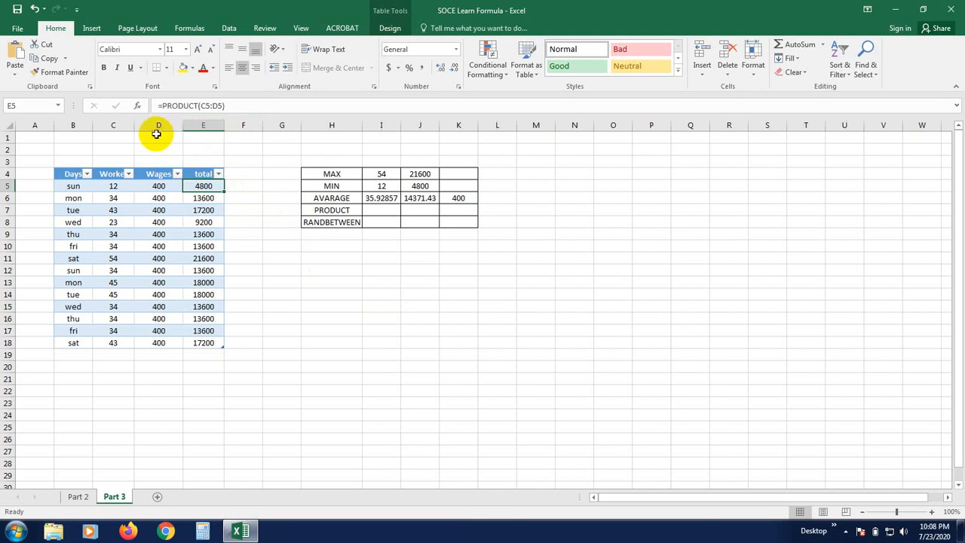
double_click(134, 126)
left_click(254, 451)
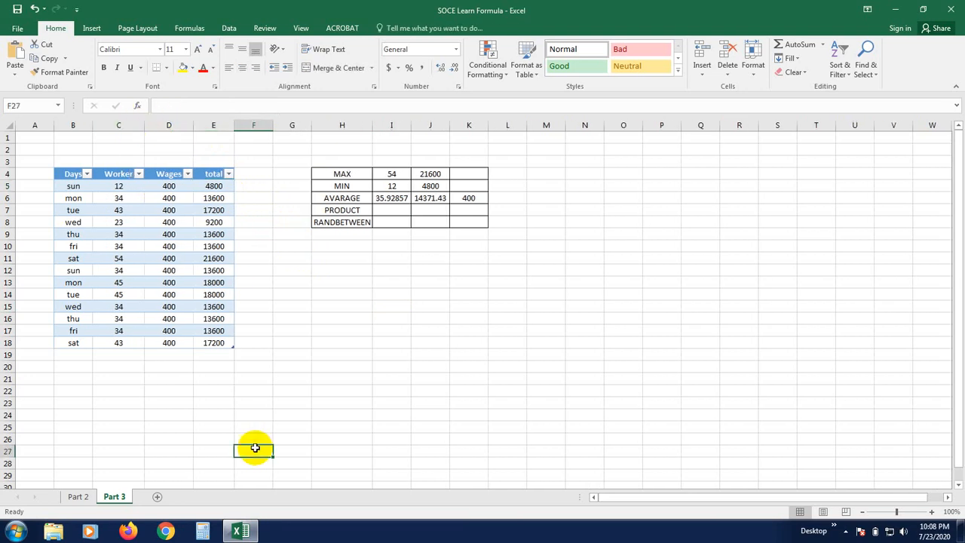
Autofit the width of the Days column (B), and inspect the total formula in E5 and its Worker and Wages cells
double_click(92, 125)
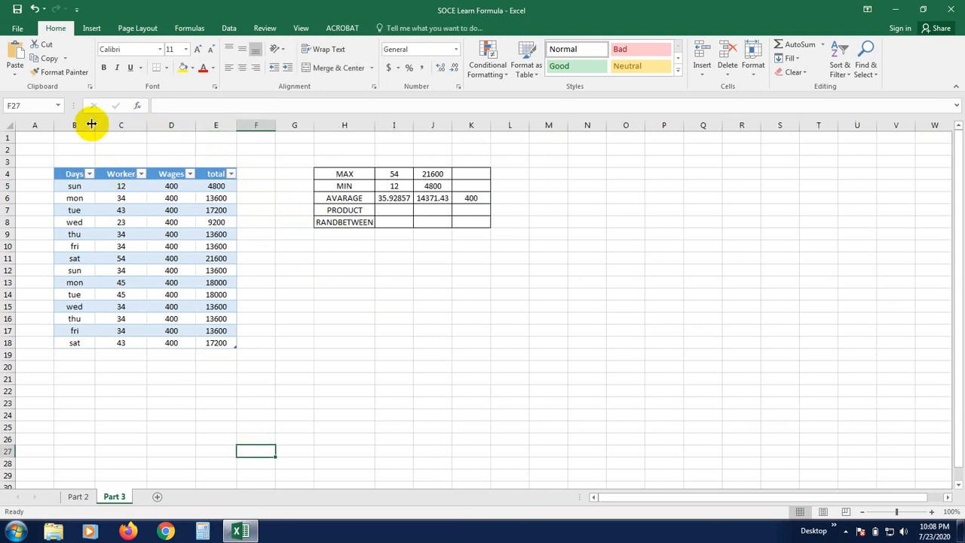
left_click(172, 411)
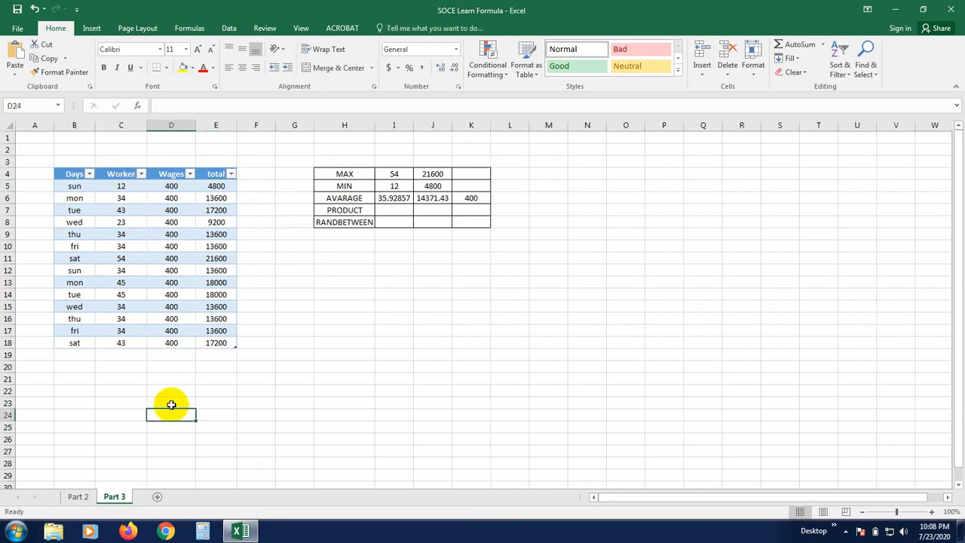
left_click(211, 187)
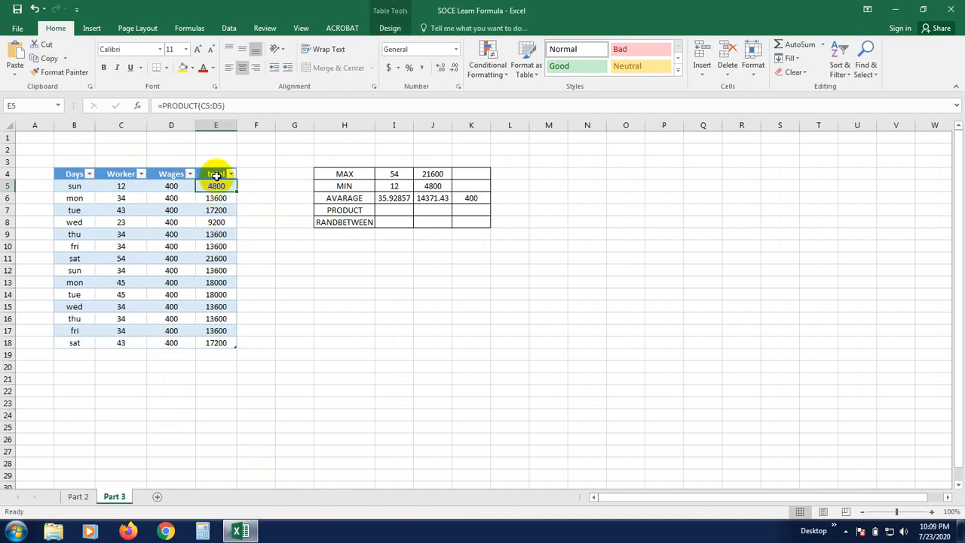
left_click(134, 187)
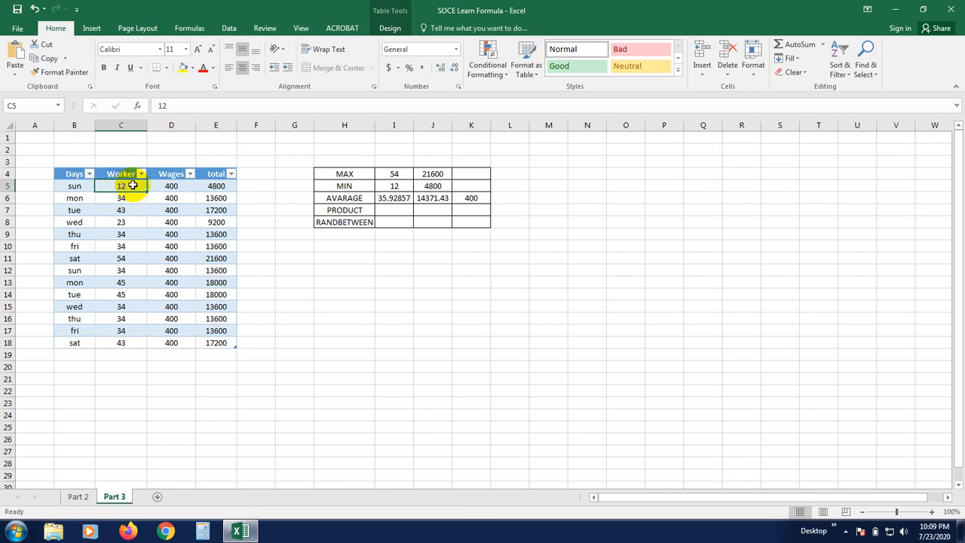
left_click(171, 186)
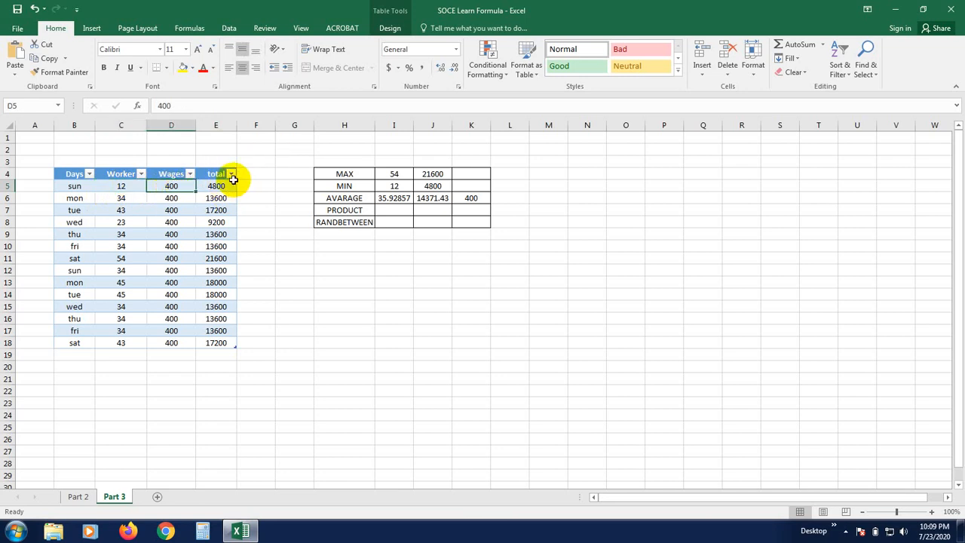
Enter =C5*D5 in cell I7 to multiply Sunday's workers by wages, and check the formula
left_click(398, 209)
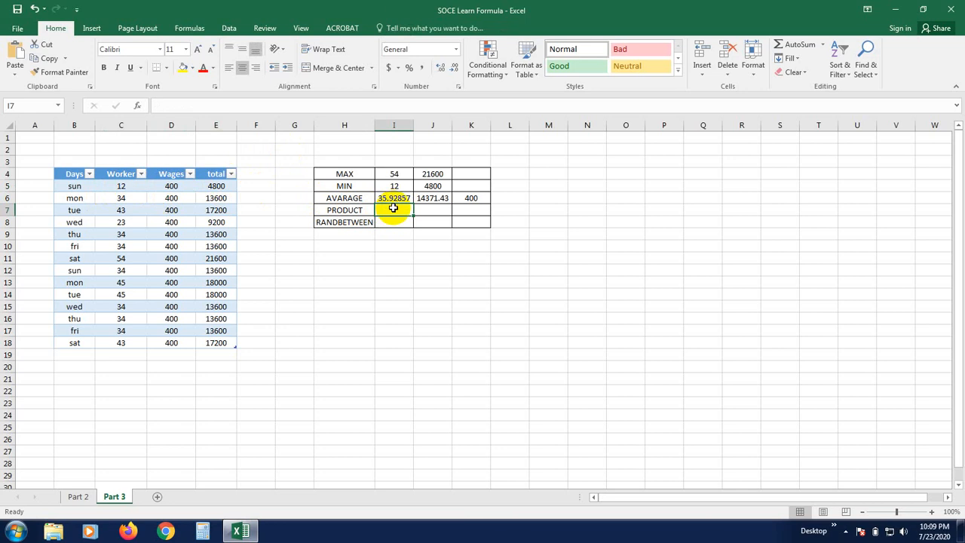
type("=")
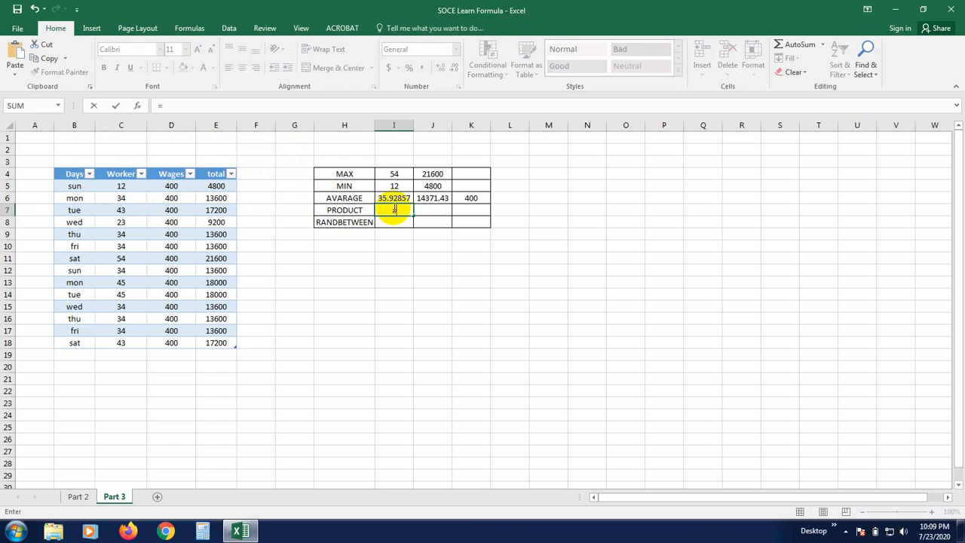
left_click(123, 187)
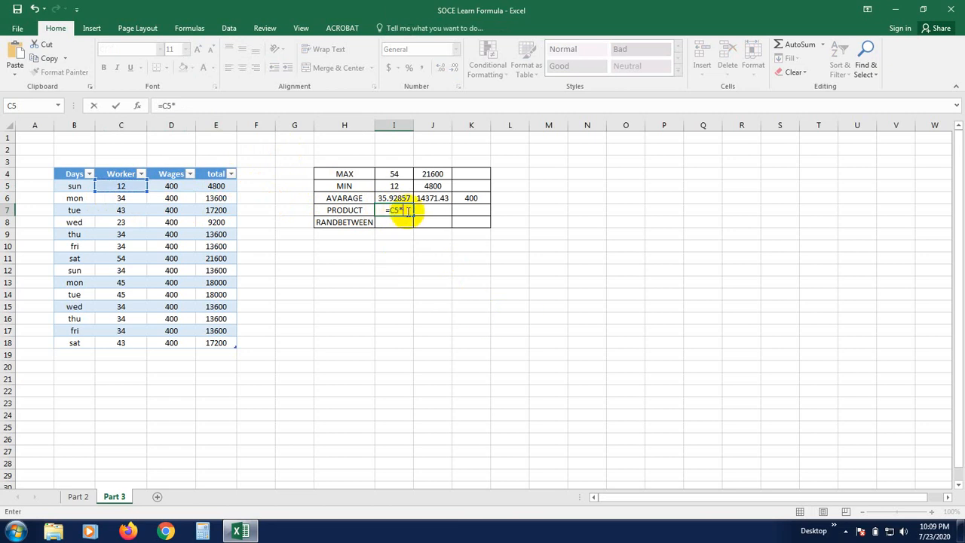
left_click(172, 186)
key("Return")
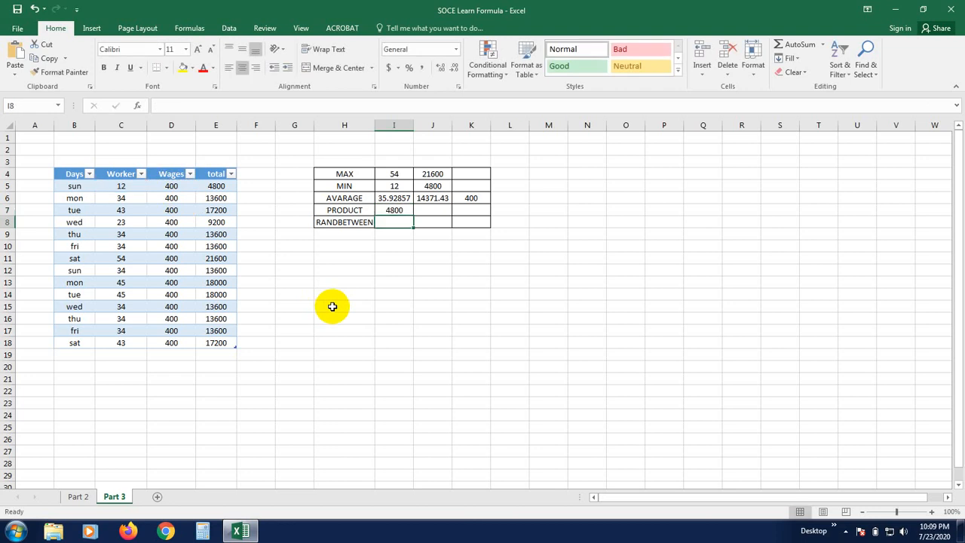
left_click(486, 329)
left_click(398, 210)
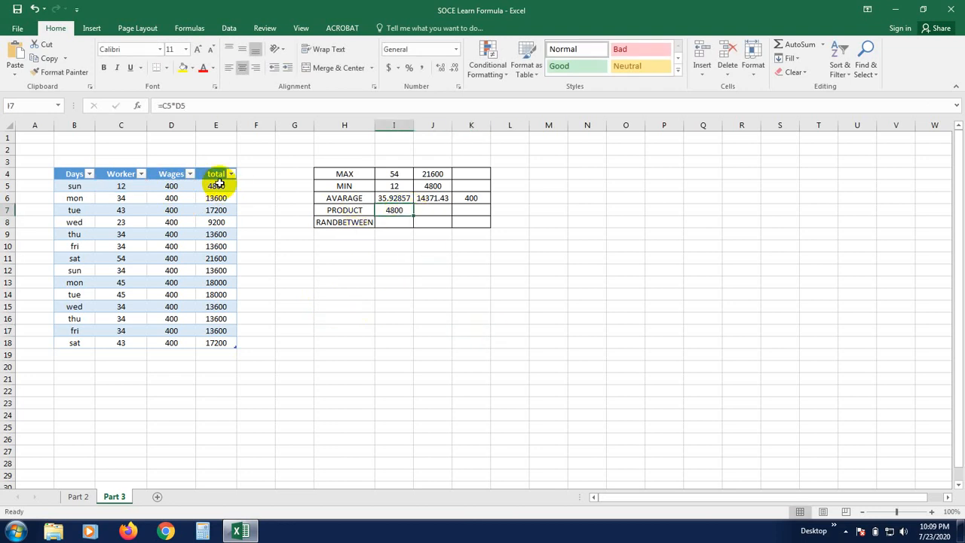
left_click(469, 282)
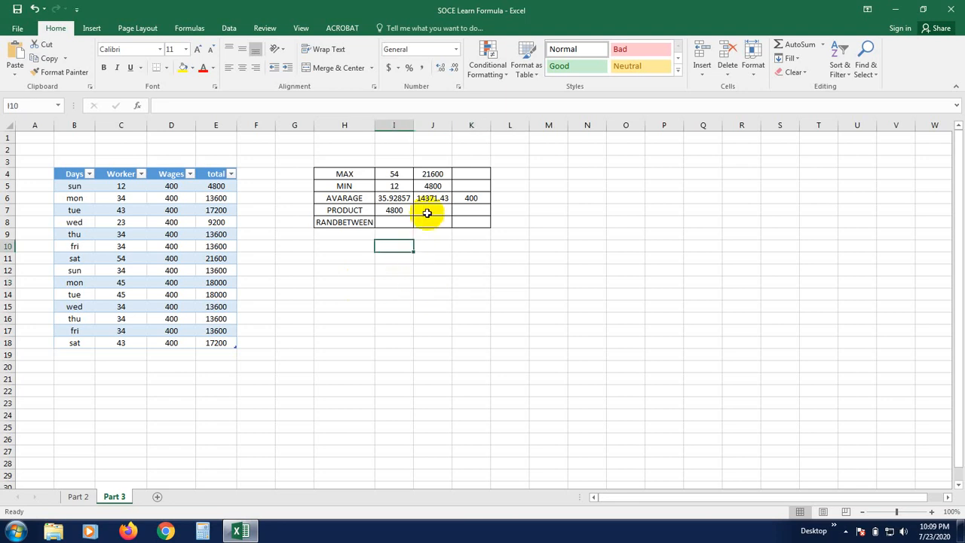
Enter =PRODUCT(C5,D5) in cell J7 to multiply the same two cells as separate arguments, and check the formula
left_click(426, 213)
type("=")
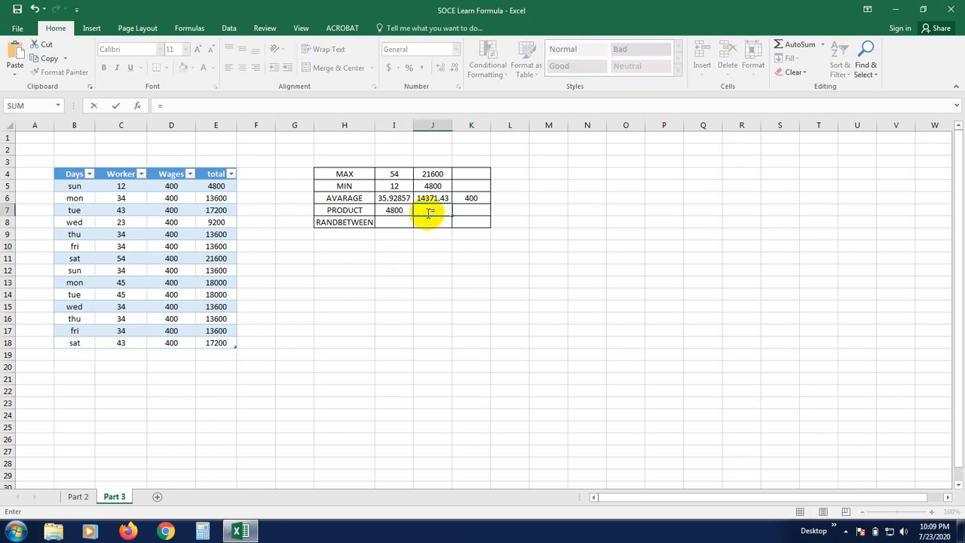
type("P")
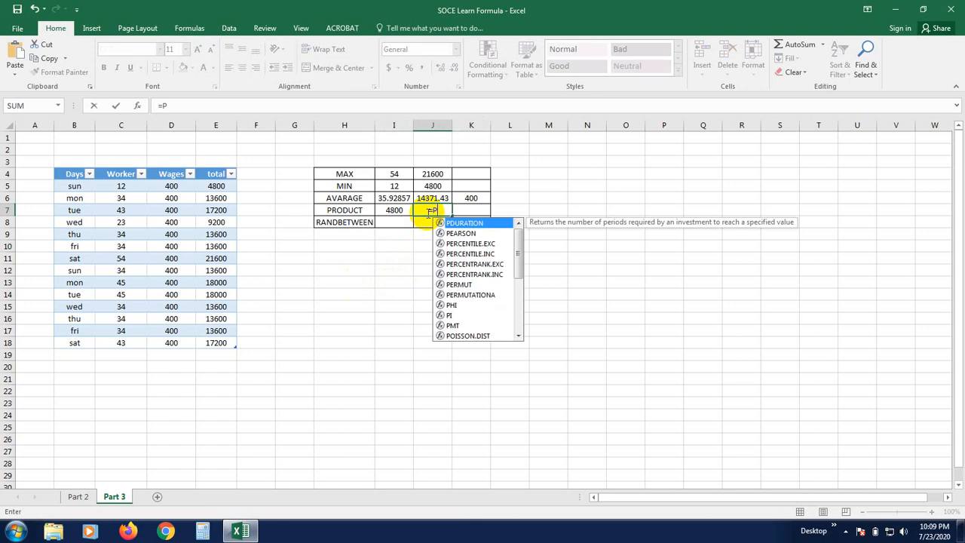
type("RO")
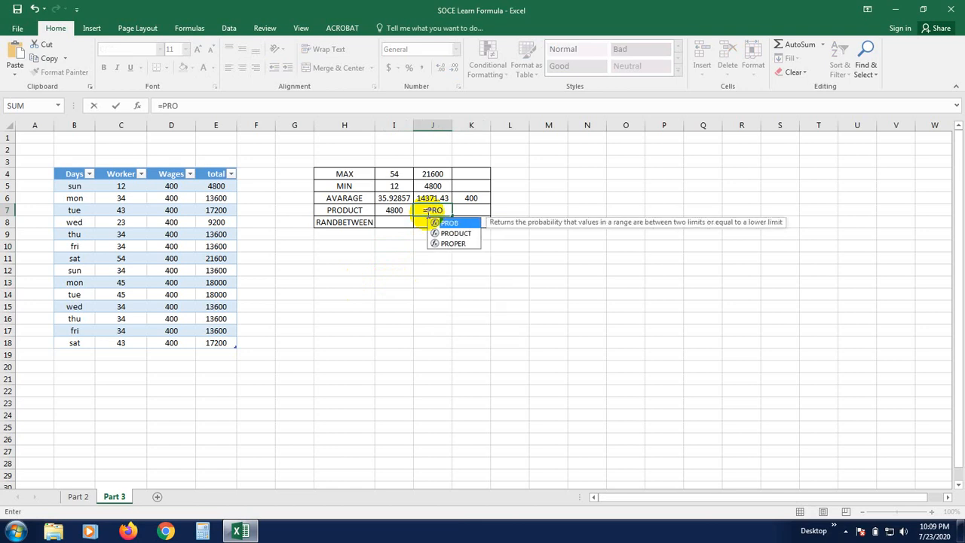
type("DUCT")
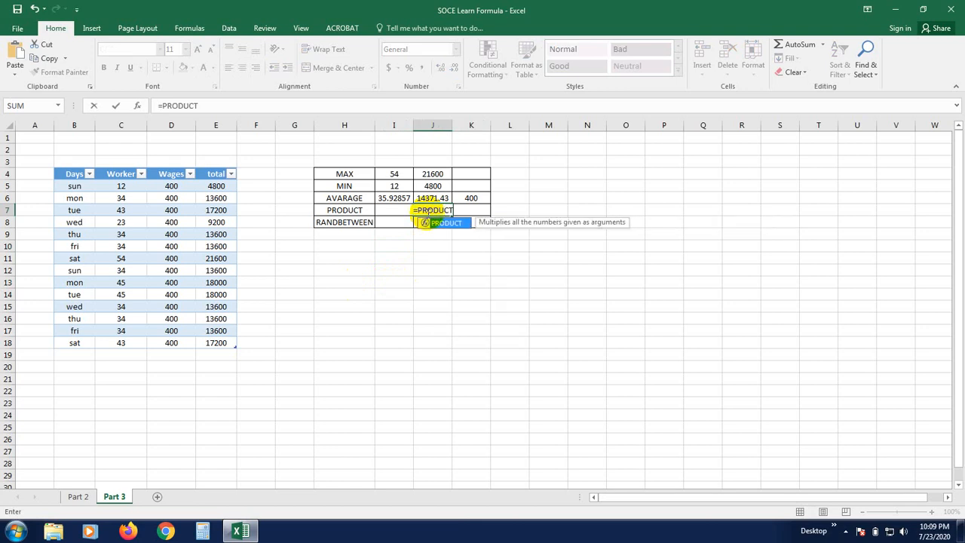
double_click(442, 225)
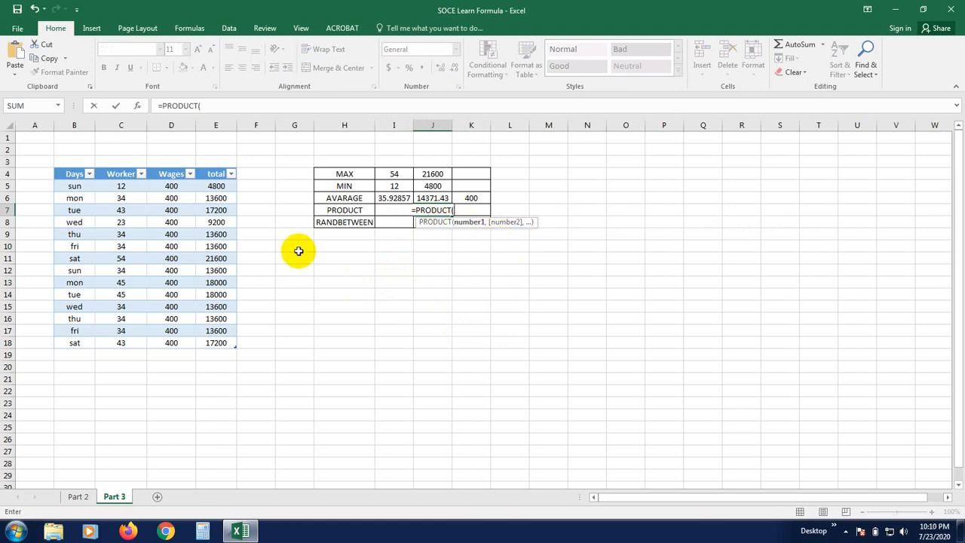
left_click(120, 187)
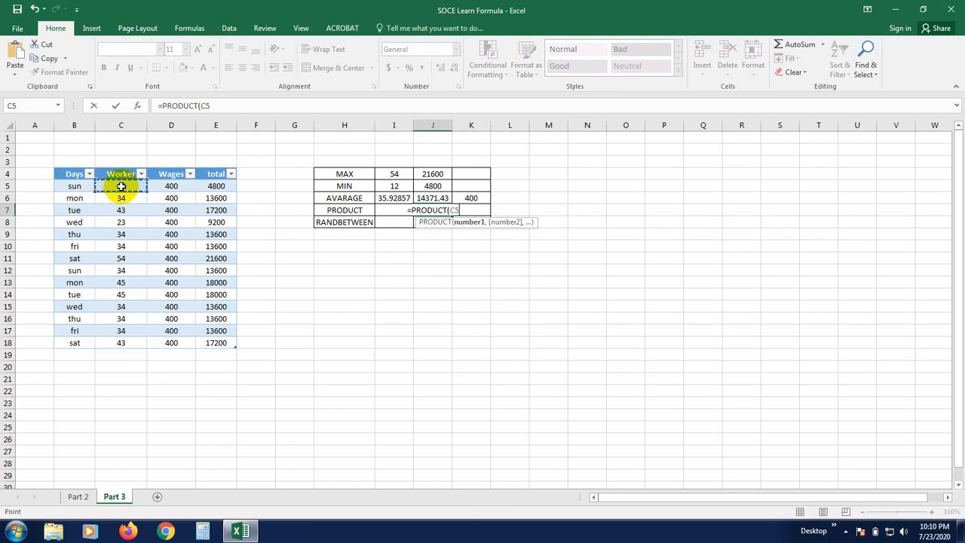
type(",")
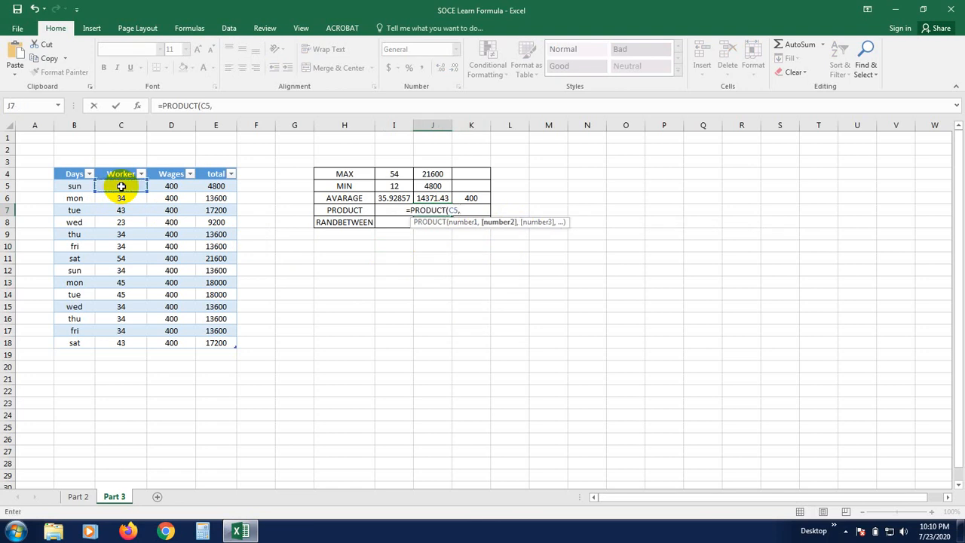
left_click(170, 187)
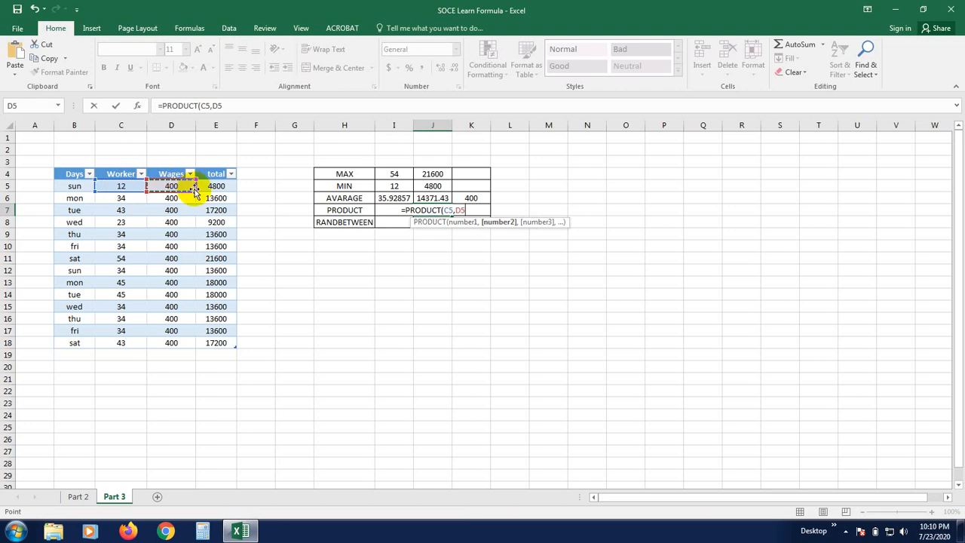
key("Return")
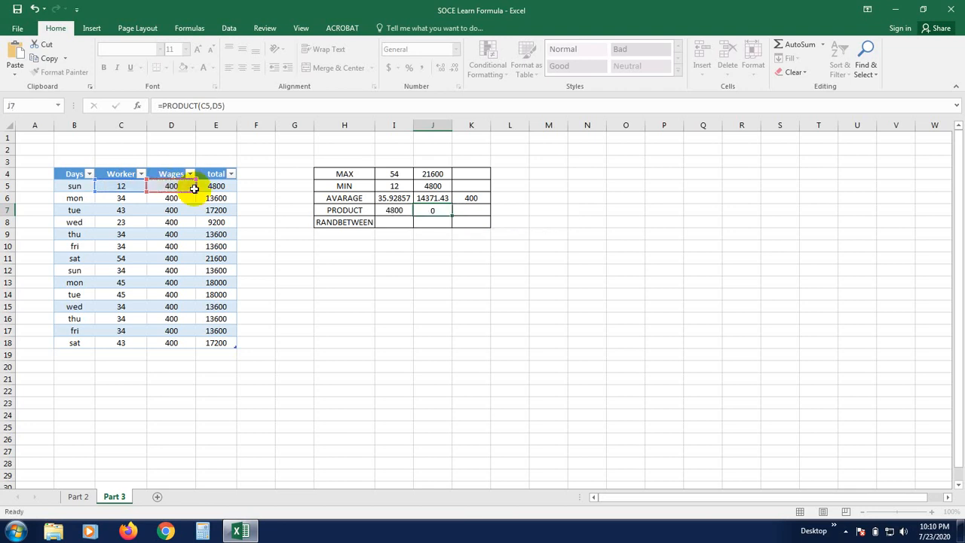
left_click(482, 332)
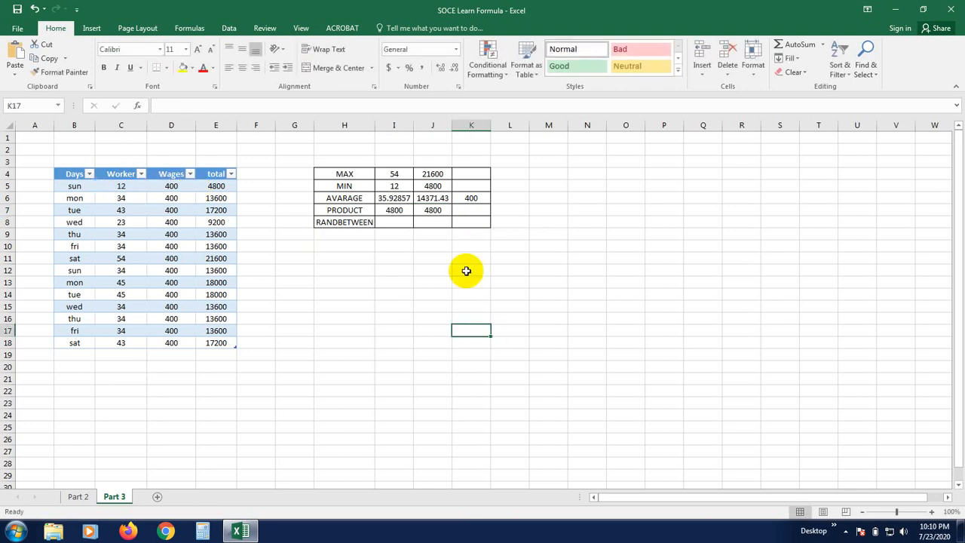
left_click(433, 211)
left_click(428, 239)
left_click(431, 209)
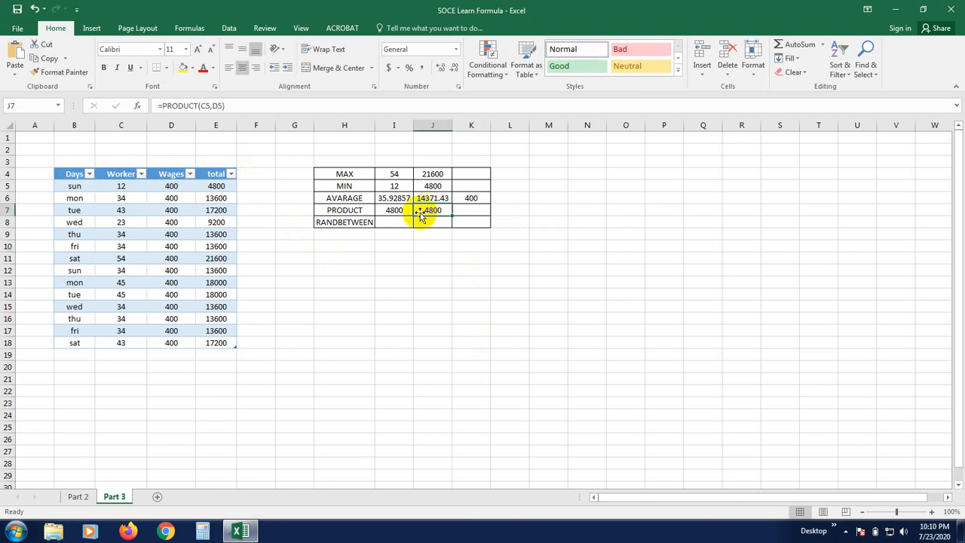
Enter =PRODUCT(C5:D5) in cell K7 to multiply Sunday's Worker and Wages values as a range
left_click(468, 211)
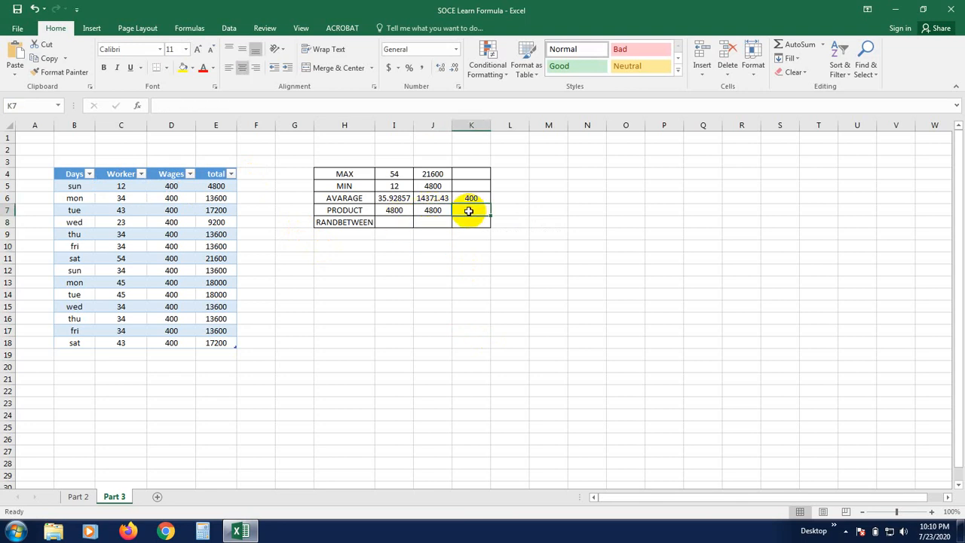
type("=")
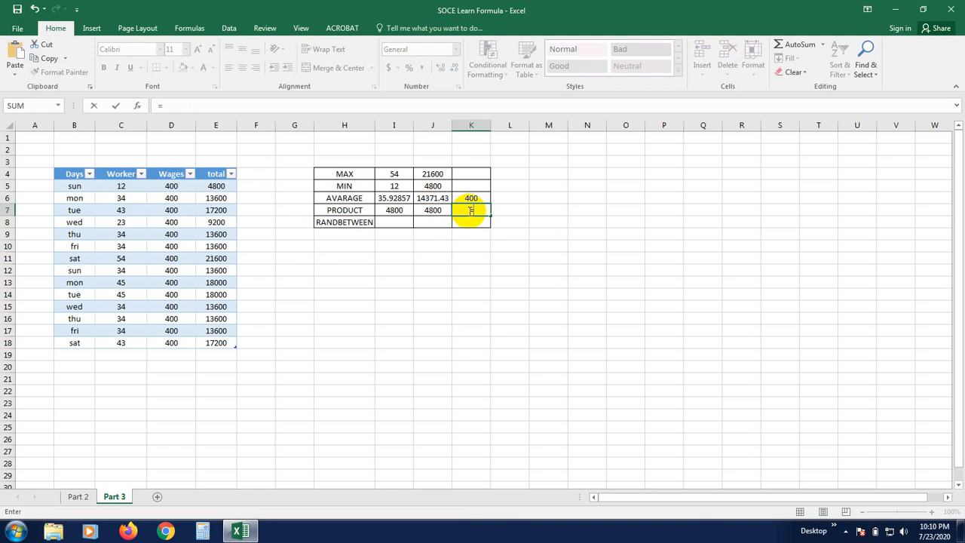
type("PRODUCT")
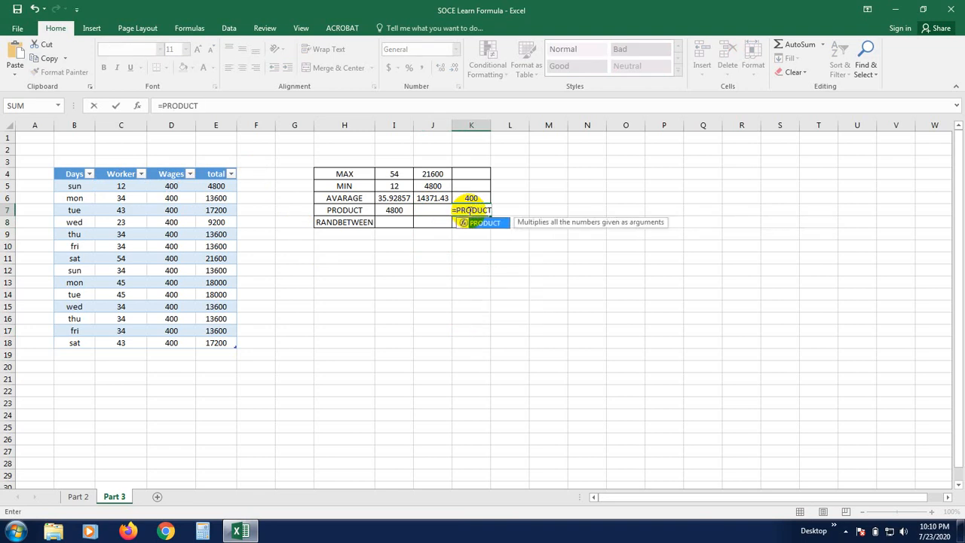
key("BackSpace")
key("BackSpace")
key("BackSpace")
key("BackSpace")
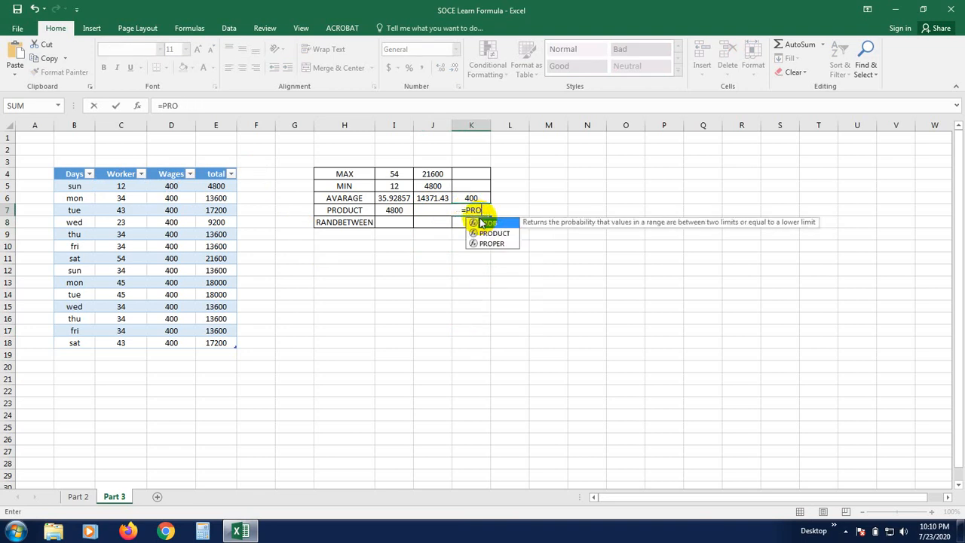
key("BackSpace")
key("BackSpace")
type("R")
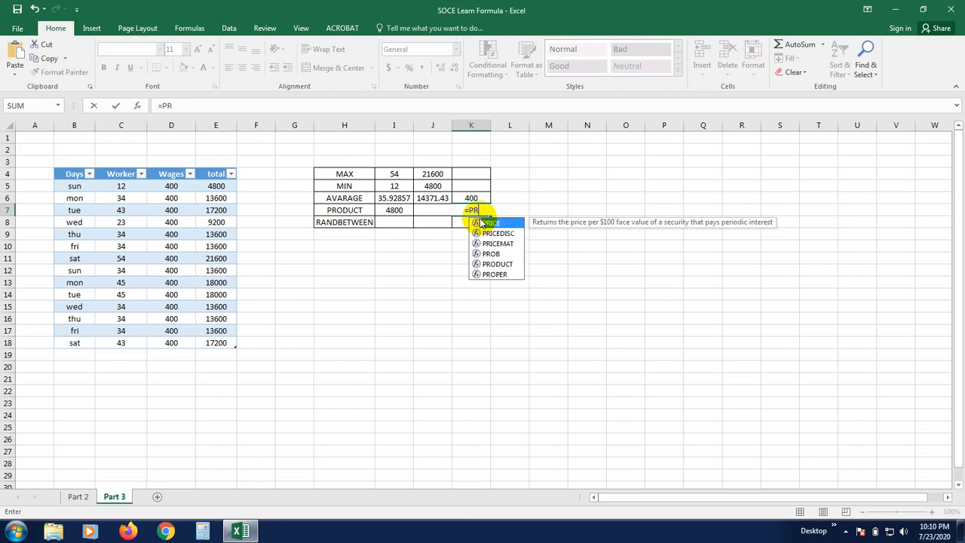
type("O")
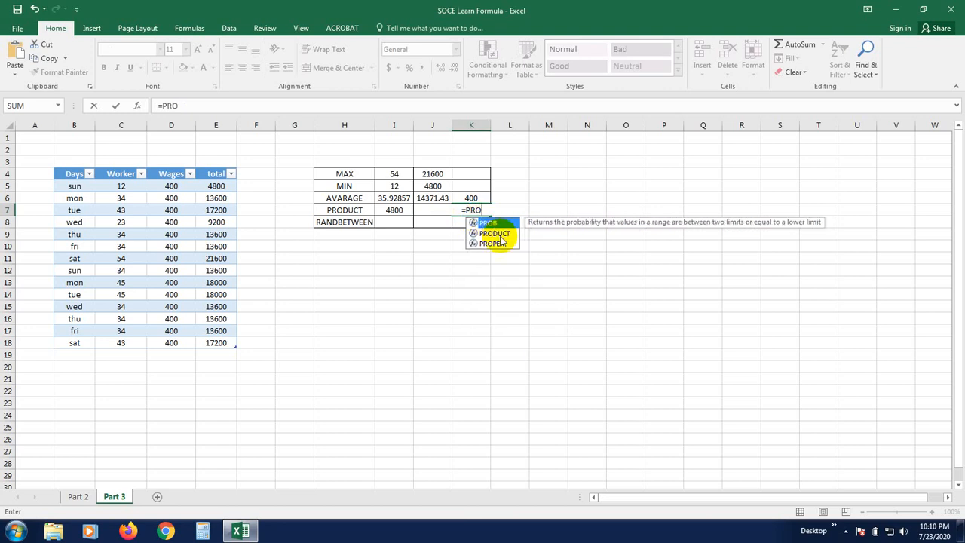
double_click(483, 234)
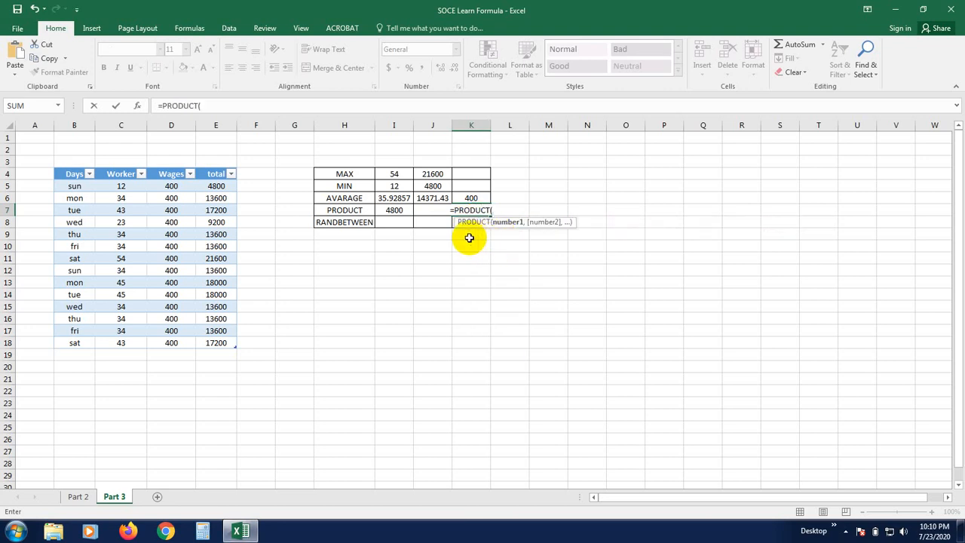
left_click_drag(104, 189, 162, 189)
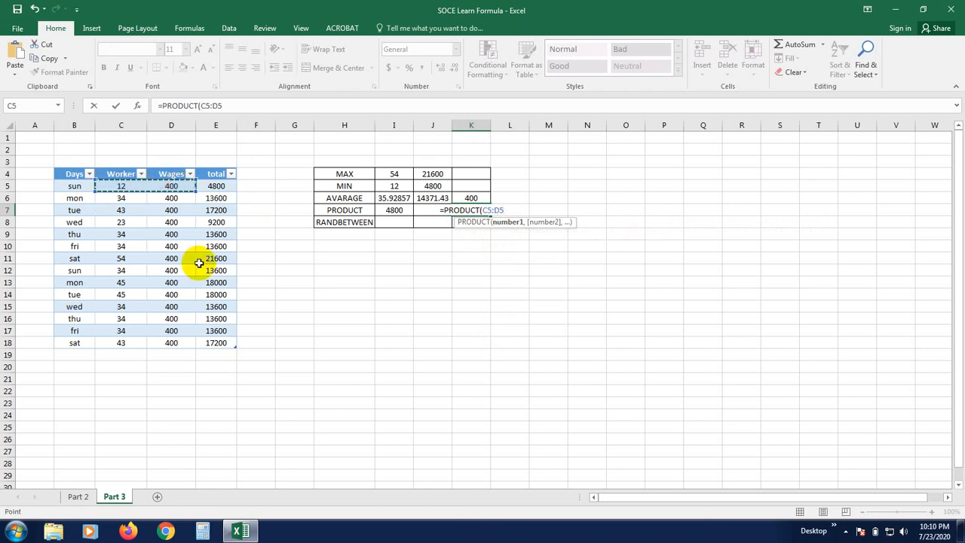
key("Return")
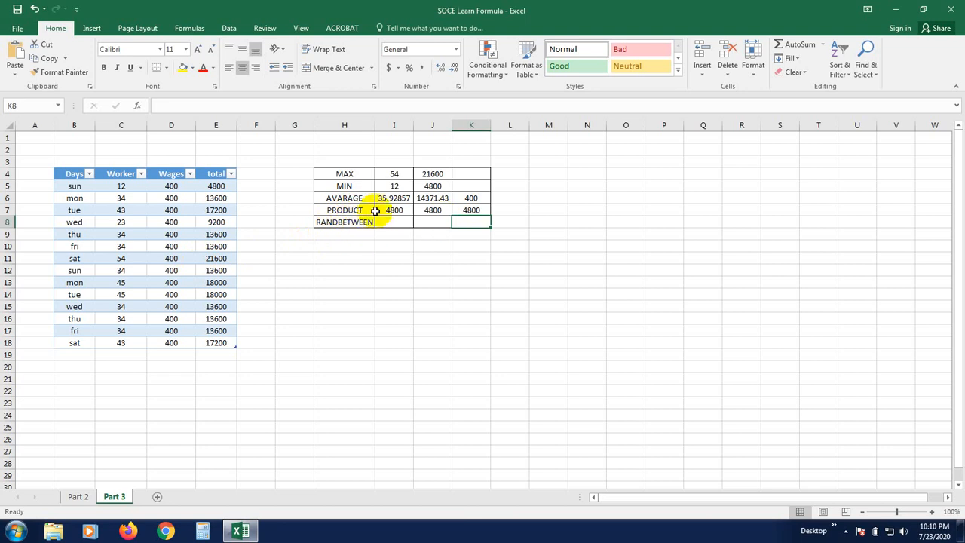
left_click(369, 269)
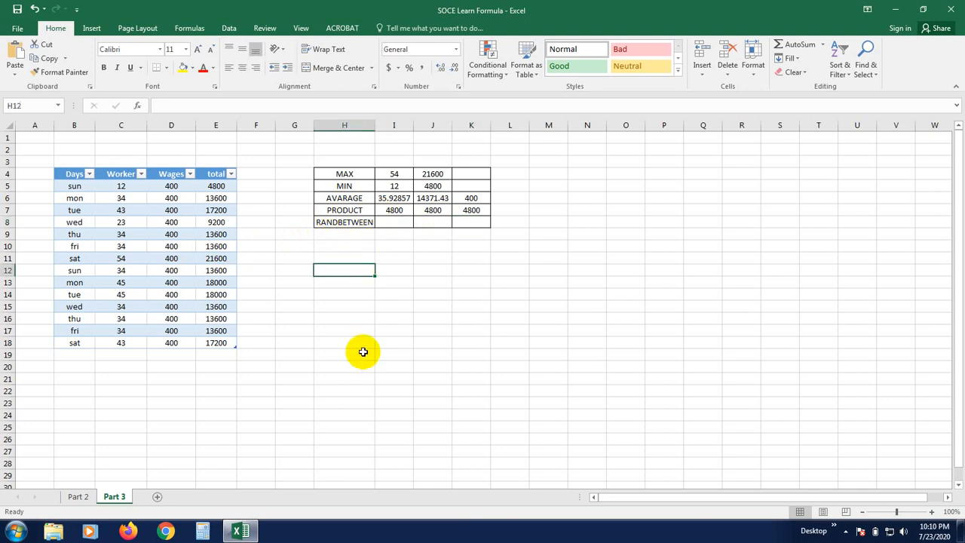
Enter =RANDBETWEEN(10,50) in cell H17 to generate a random number between 10 and 50, and check the formula
left_click(329, 224)
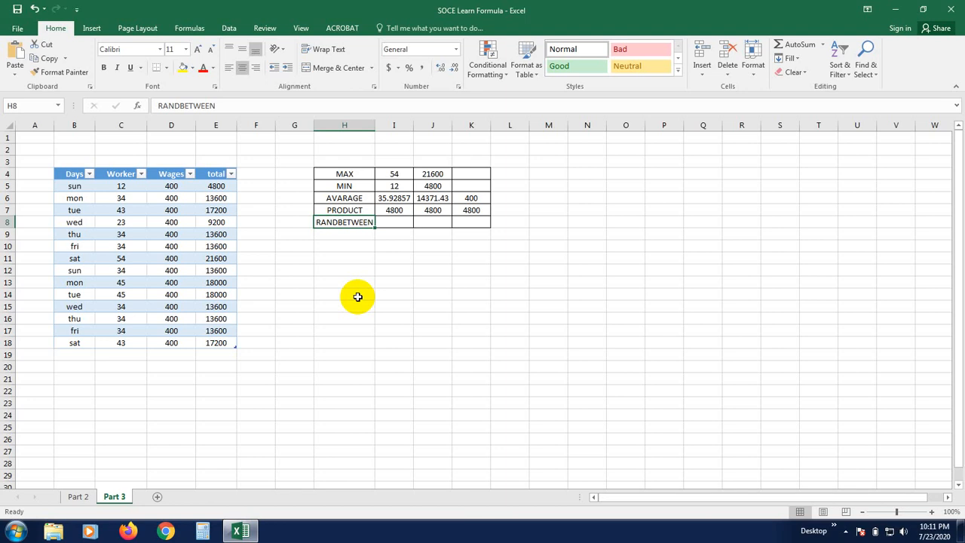
left_click(340, 328)
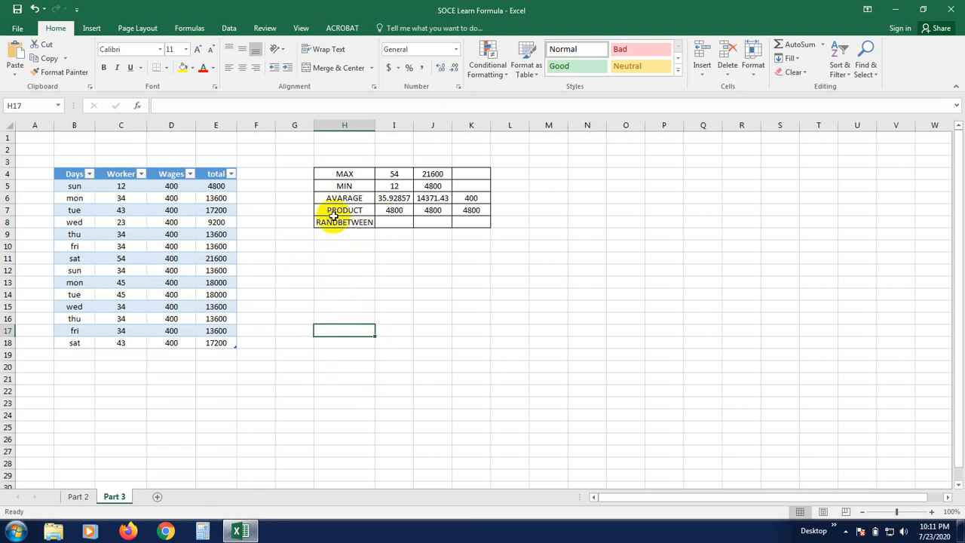
type("=")
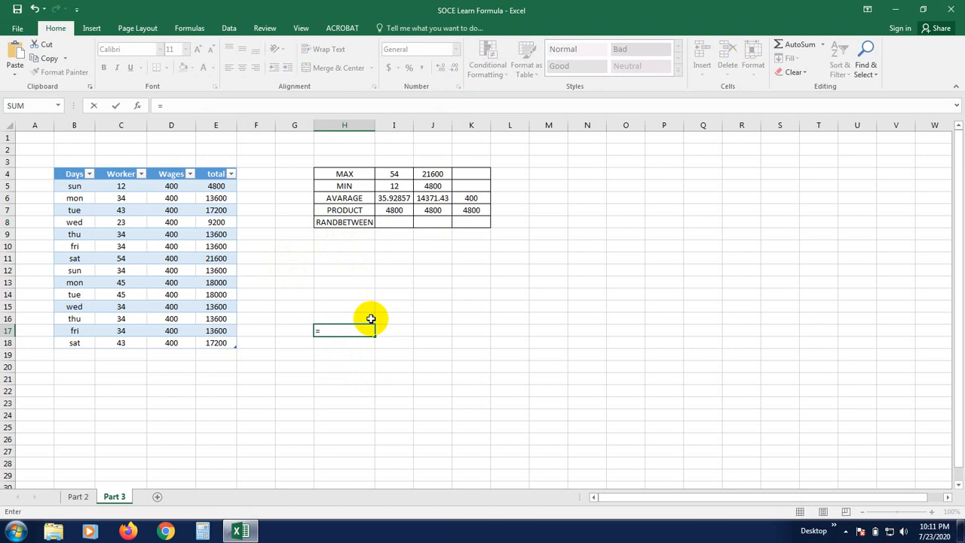
type("RAND")
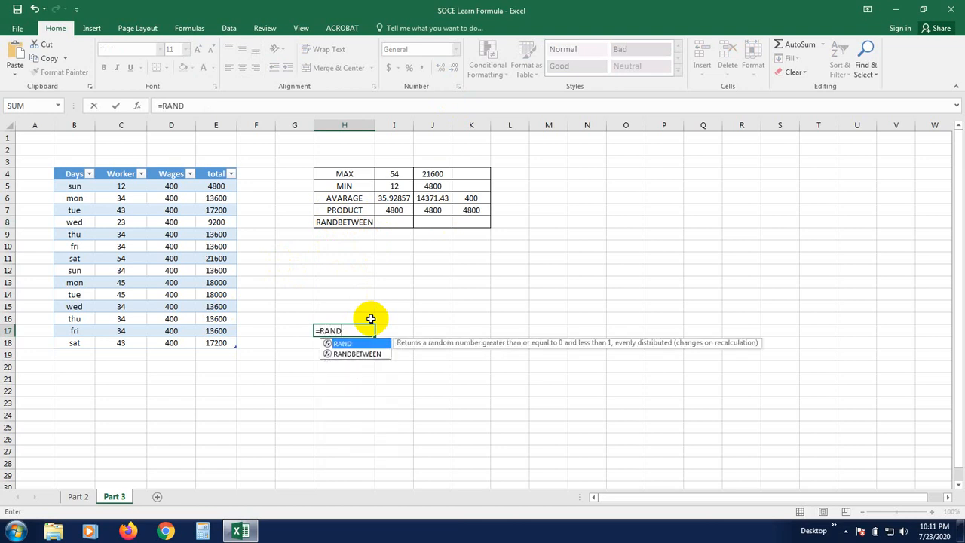
type("BE")
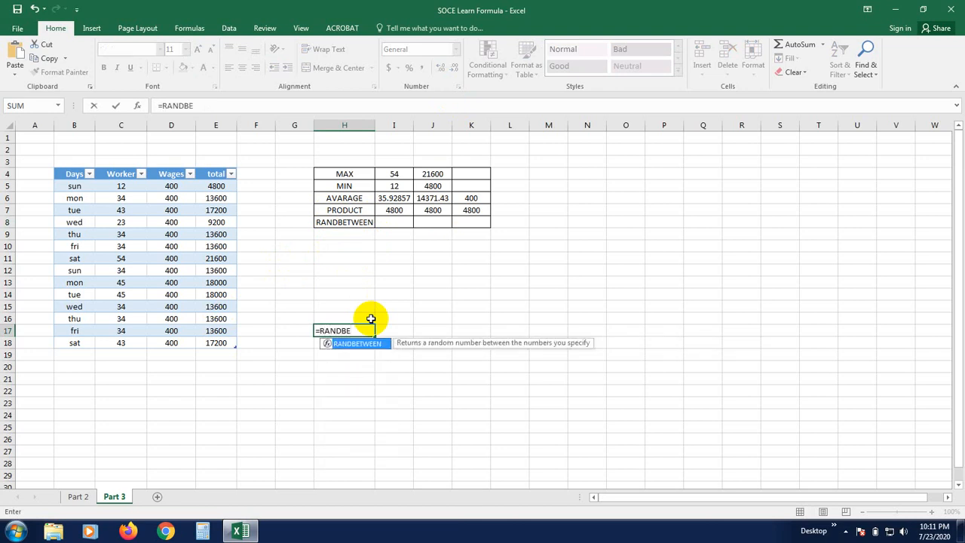
type("TWEEN")
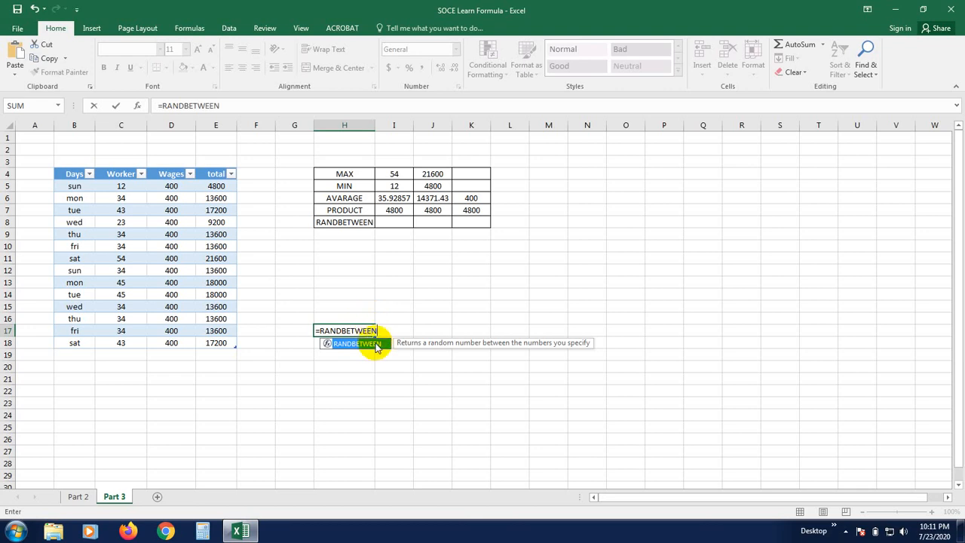
double_click(376, 345)
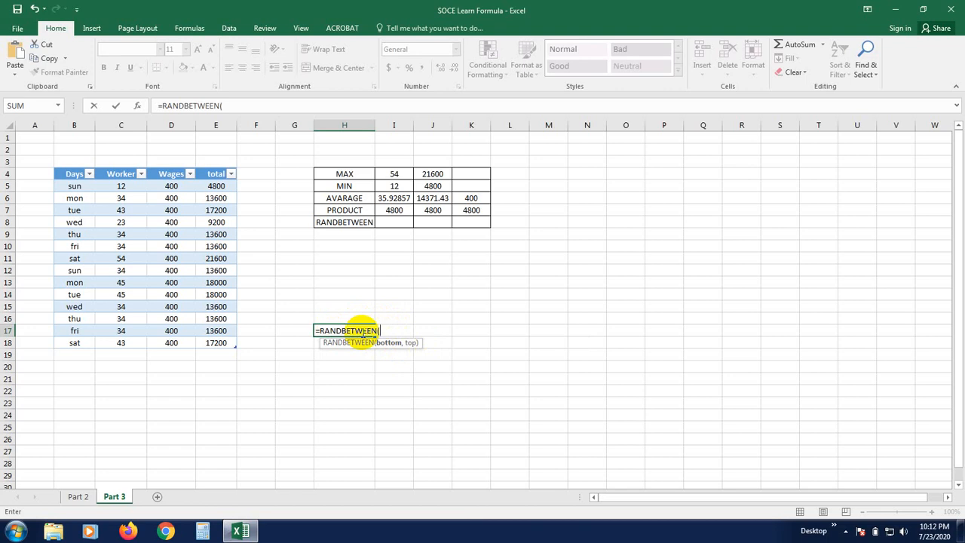
type("10,50)")
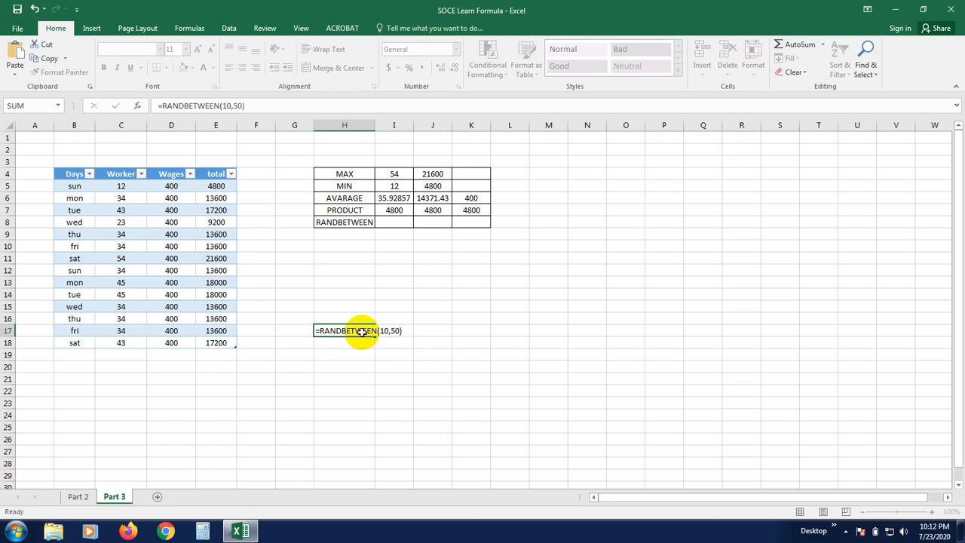
key("Return")
left_click(362, 332)
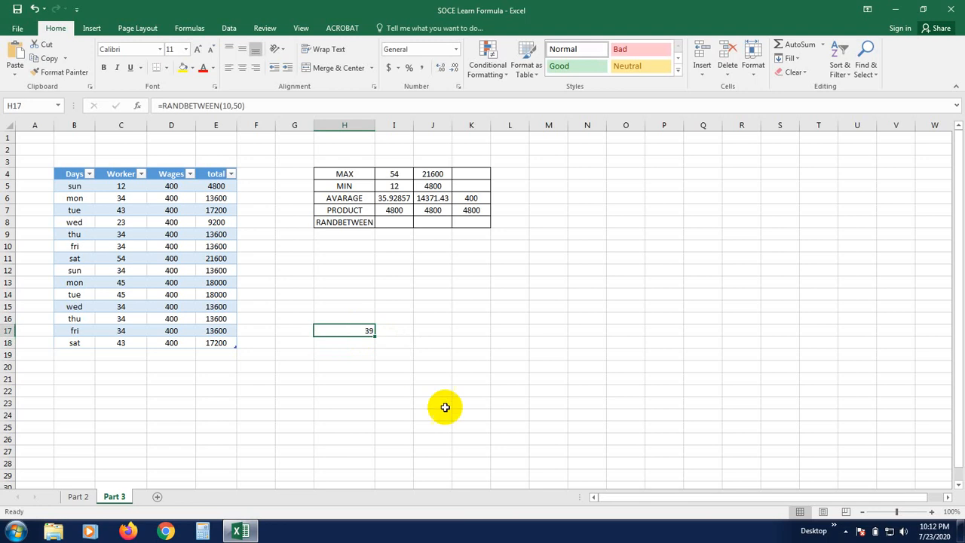
left_click(398, 318)
left_click(390, 374)
left_click(357, 330)
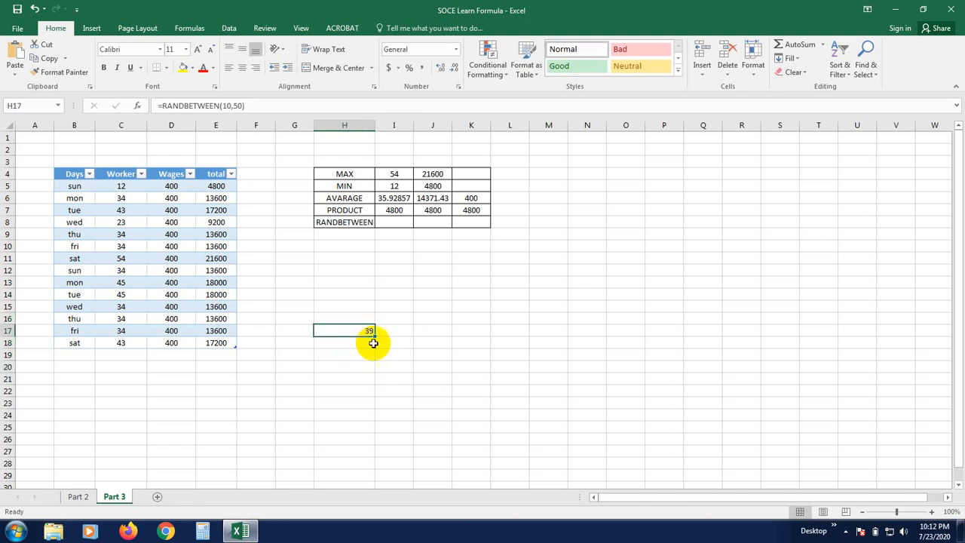
left_click(359, 356)
left_click(360, 332)
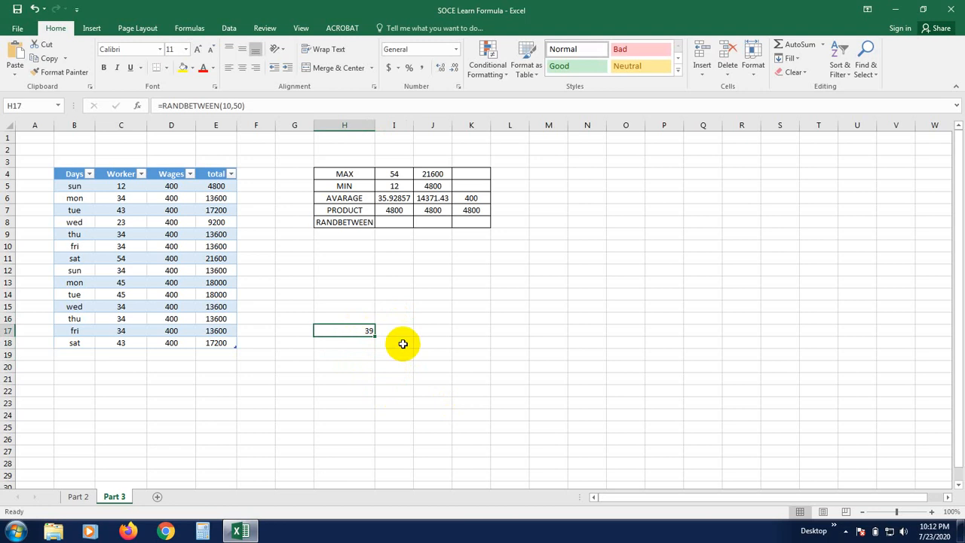
left_click(394, 312)
left_click(395, 401)
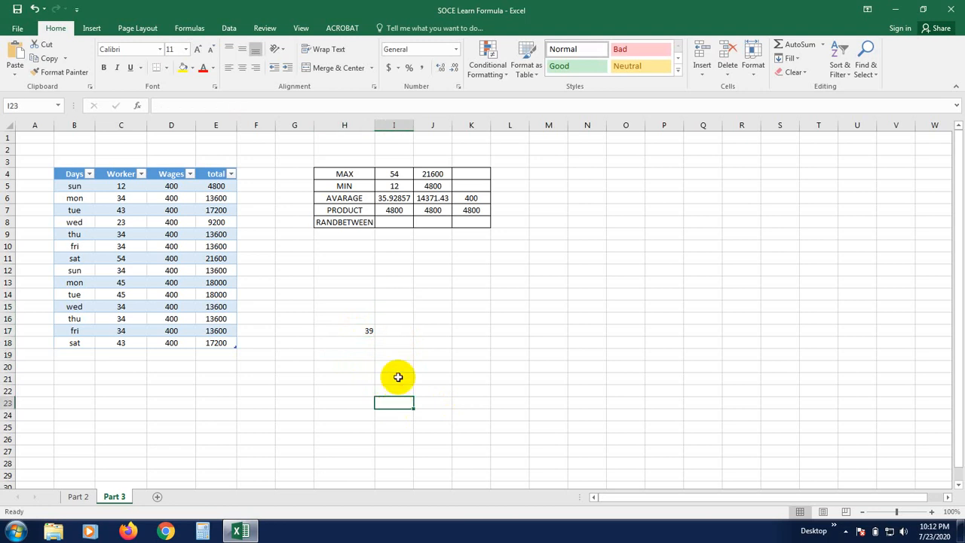
Fill the RANDBETWEEN formula from cell H17 down through H29
left_click(370, 329)
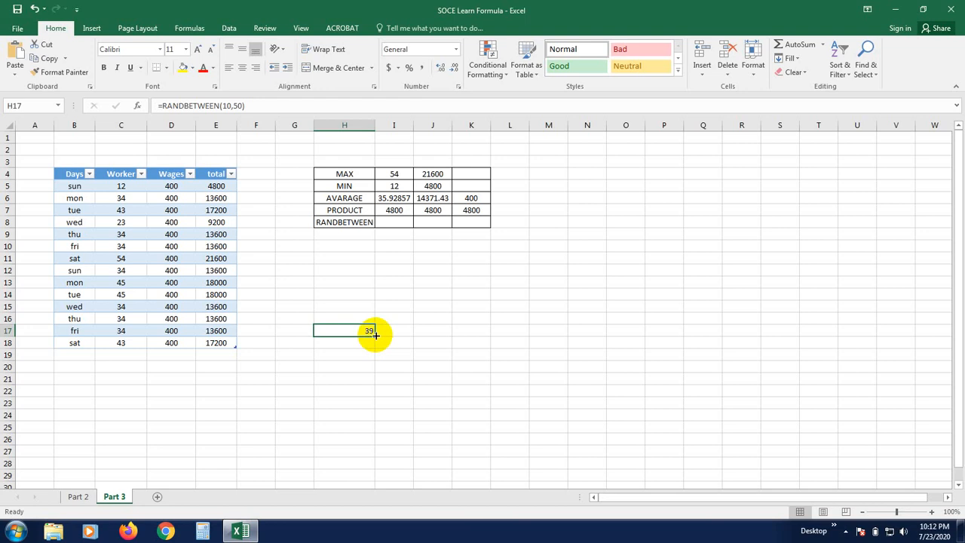
left_click_drag(376, 336, 368, 476)
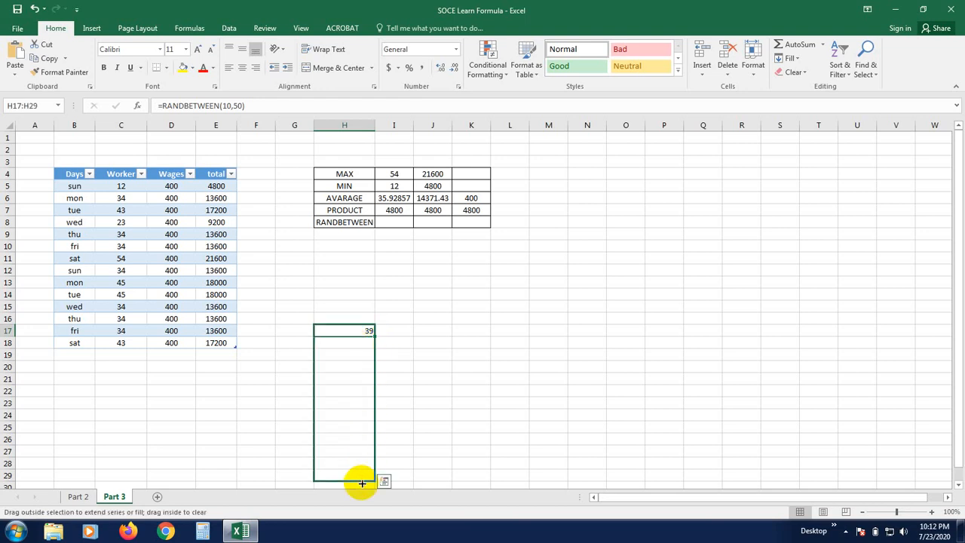
scroll(401, 427, "down", 1)
left_click(397, 428)
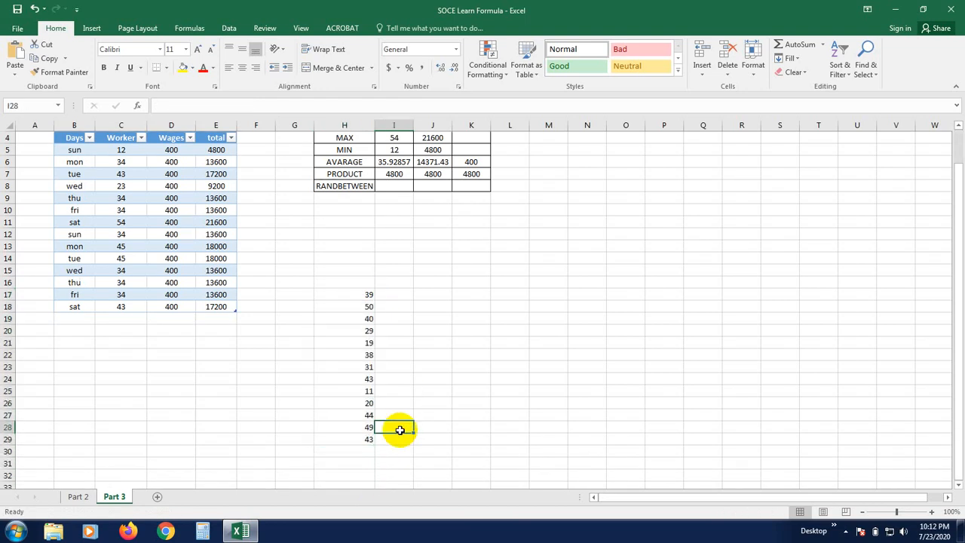
Examine the random values and formulas in the cells of H17:H29
left_click(364, 294)
left_click(365, 317)
left_click(363, 344)
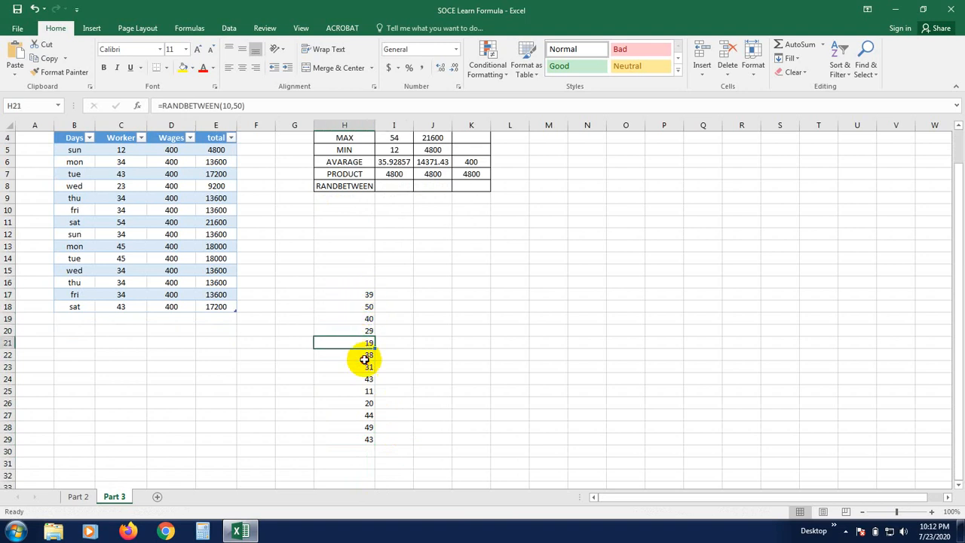
left_click(364, 378)
left_click(365, 415)
left_click(365, 441)
left_click(368, 461)
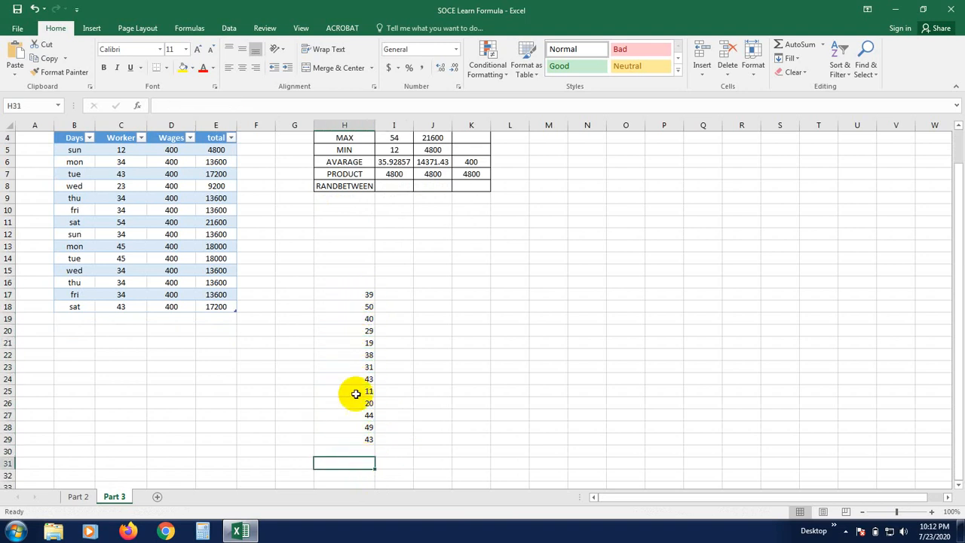
left_click(356, 394)
left_click(350, 306)
left_click(350, 294)
left_click(362, 354)
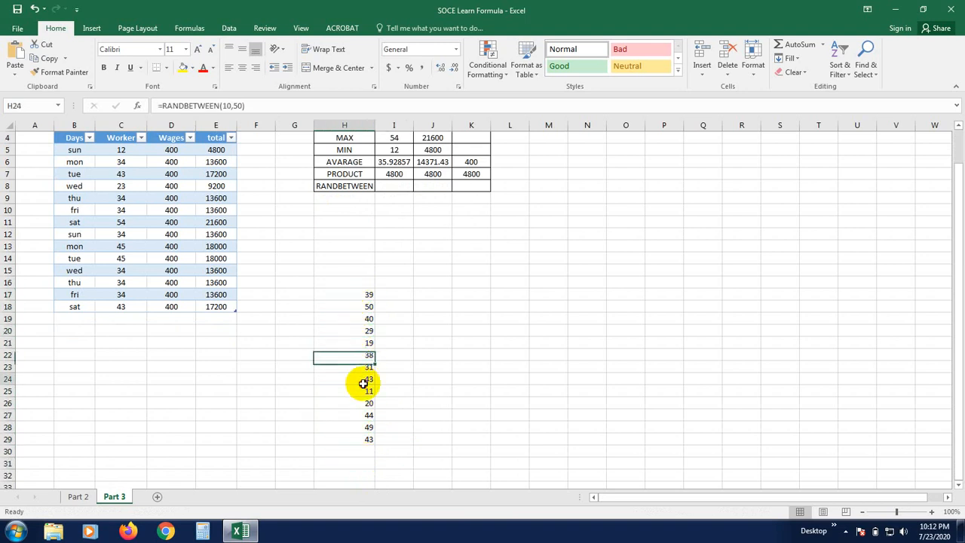
left_click(364, 414)
left_click(365, 439)
left_click(415, 416)
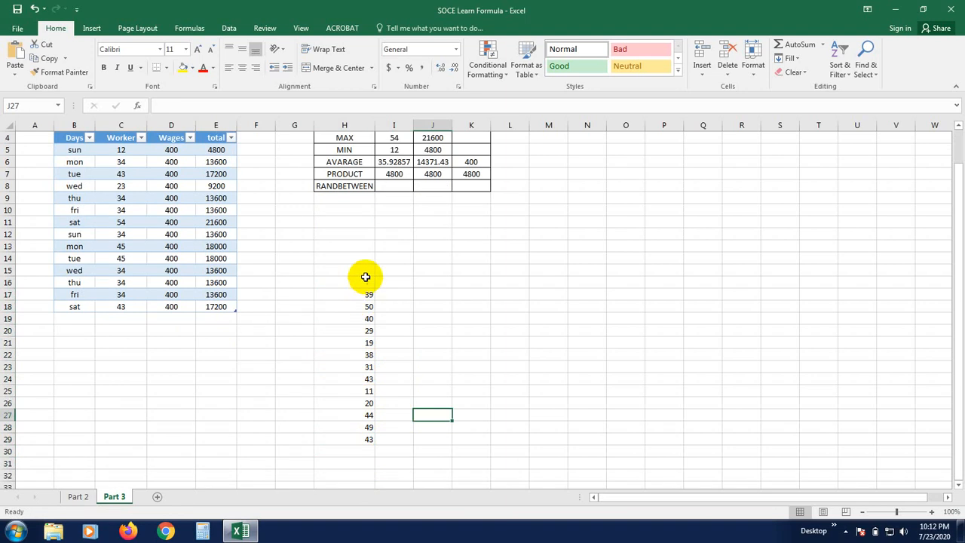
Recalculate the random numbers in H17:H29 several times by entering and leaving edit mode in the blank neighbouring cells of column I
left_click(393, 367)
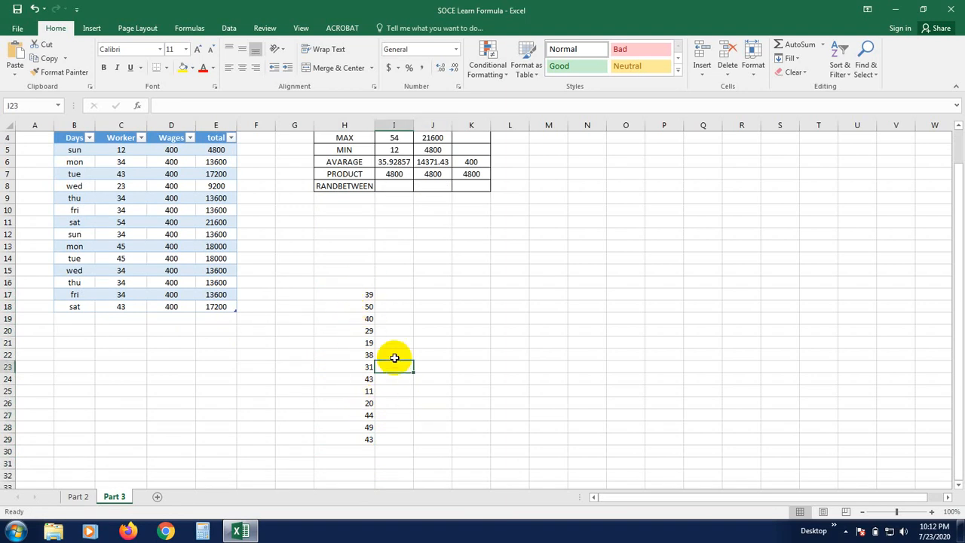
left_click(393, 330)
left_click(392, 315)
double_click(392, 305)
double_click(402, 351)
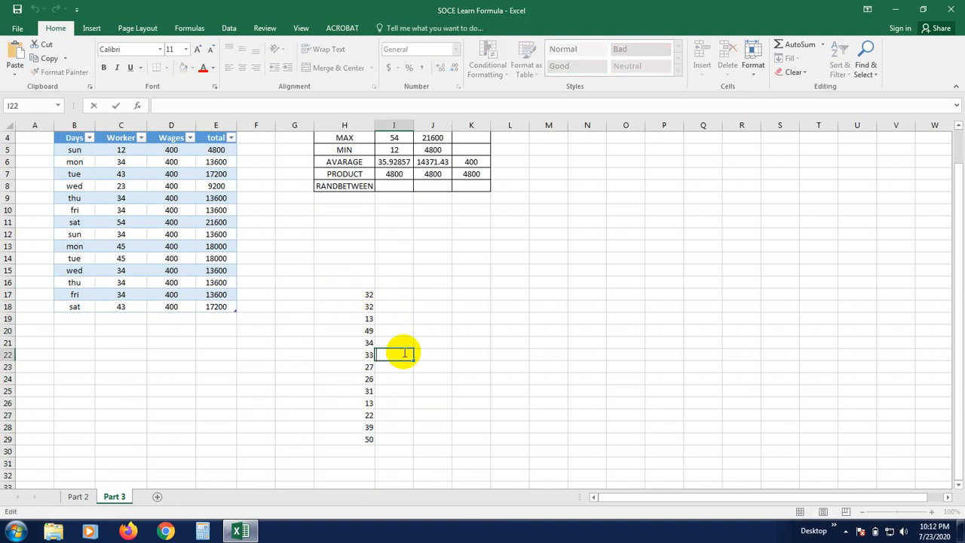
double_click(389, 325)
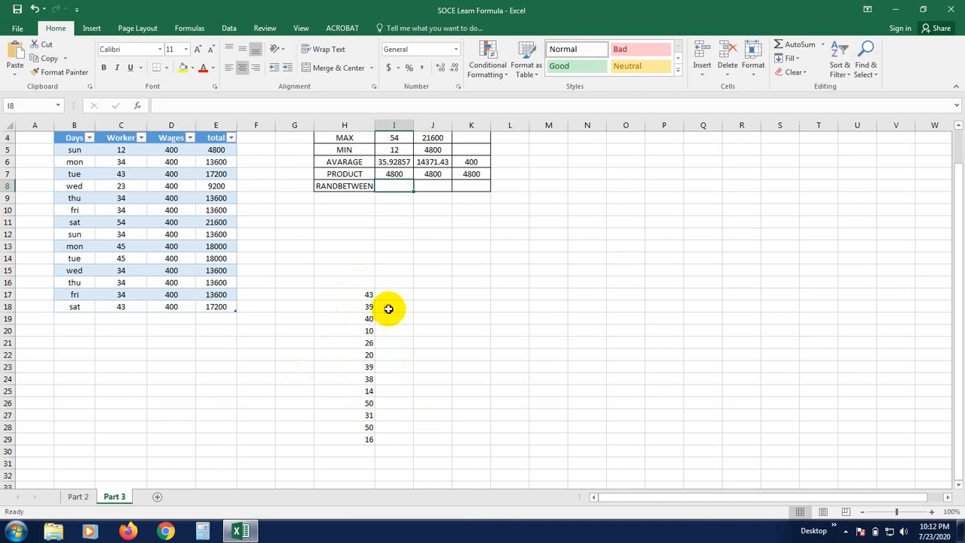
double_click(389, 306)
double_click(388, 295)
double_click(399, 339)
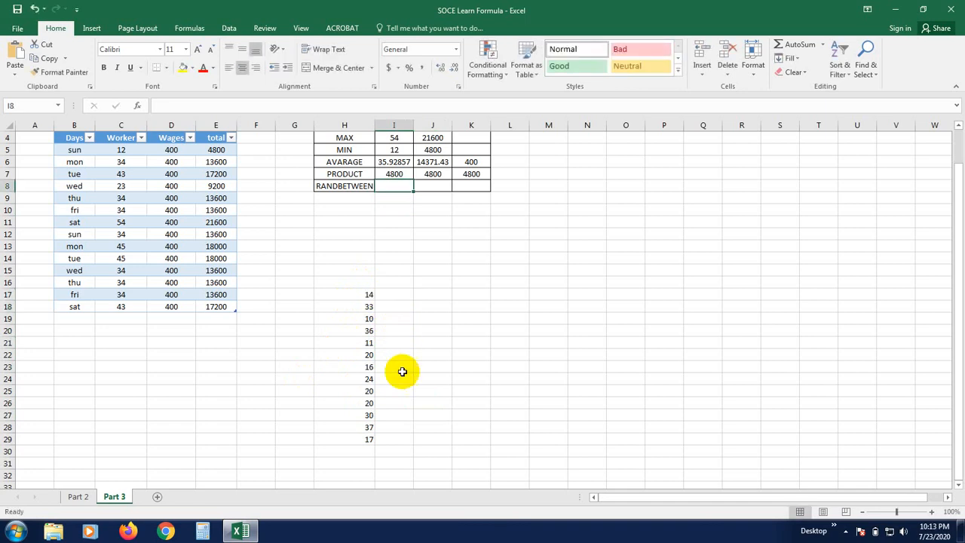
left_click(401, 377)
left_click(393, 417)
double_click(394, 417)
left_click(392, 428)
left_click(392, 438)
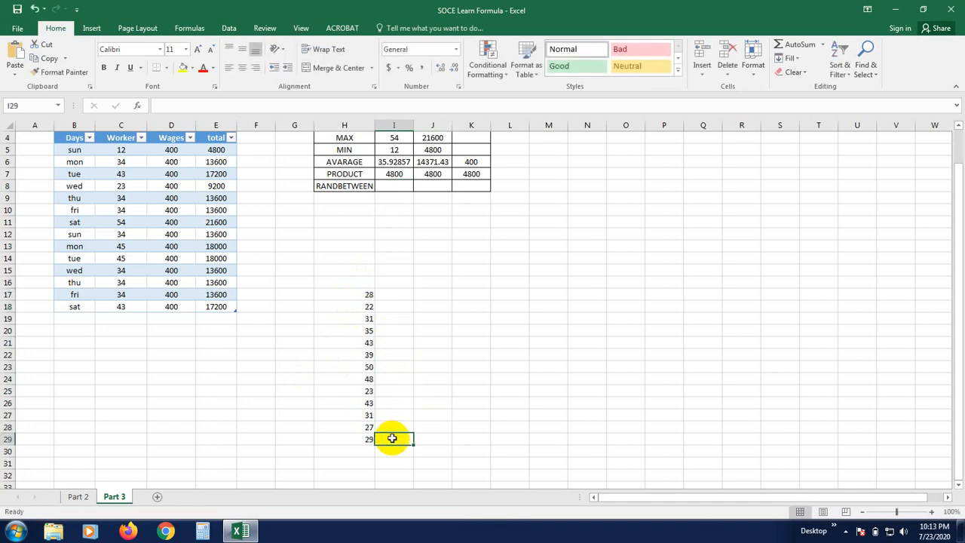
left_click(387, 370)
left_click(381, 328)
left_click(381, 295)
left_click(384, 341)
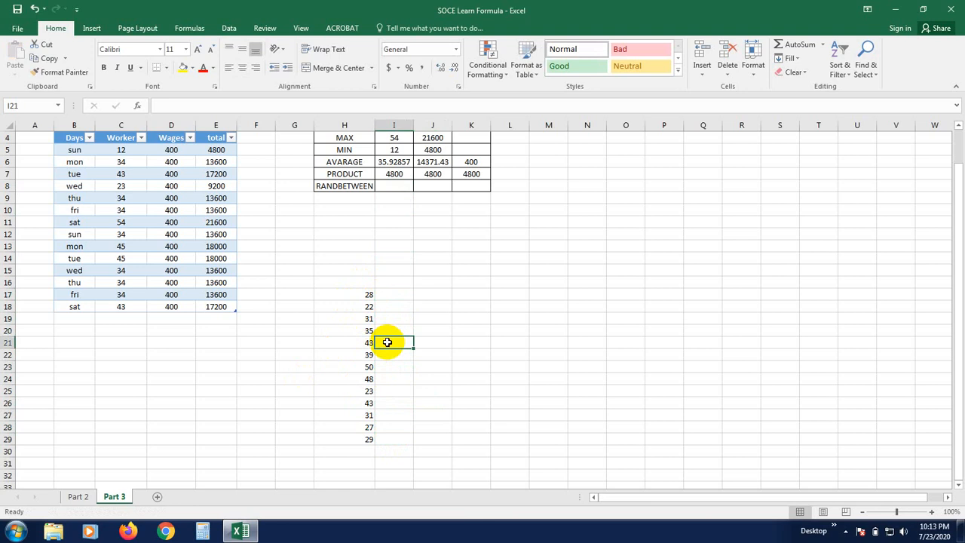
left_click(416, 417)
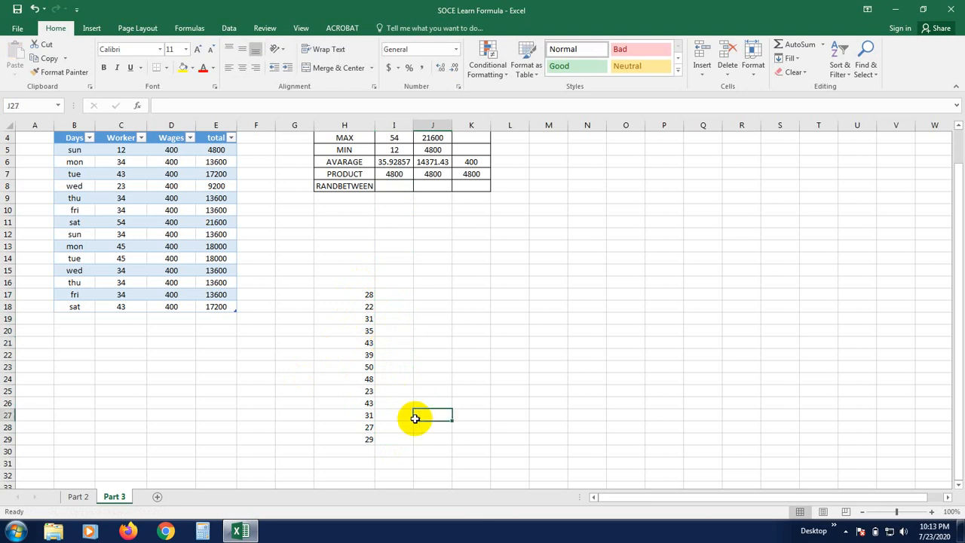
scroll(414, 417, "up", 1)
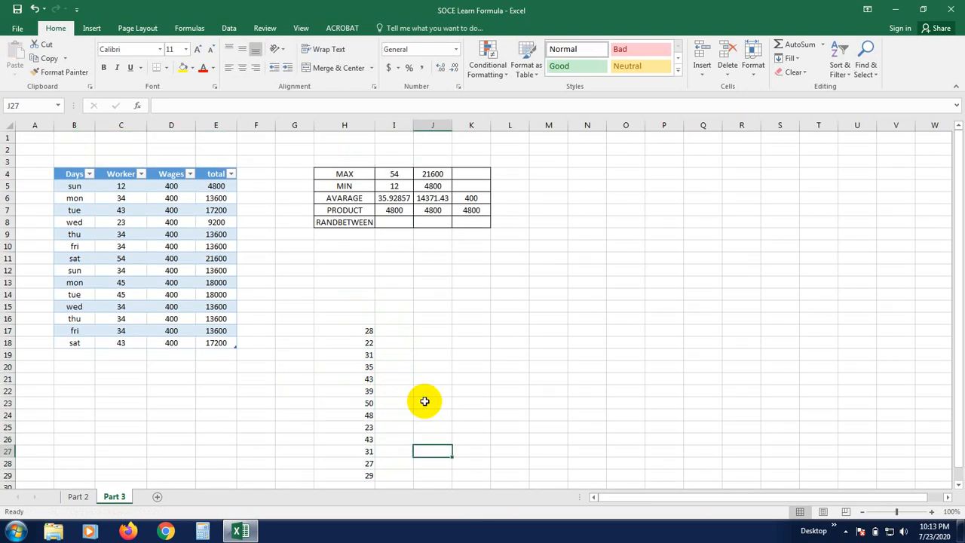